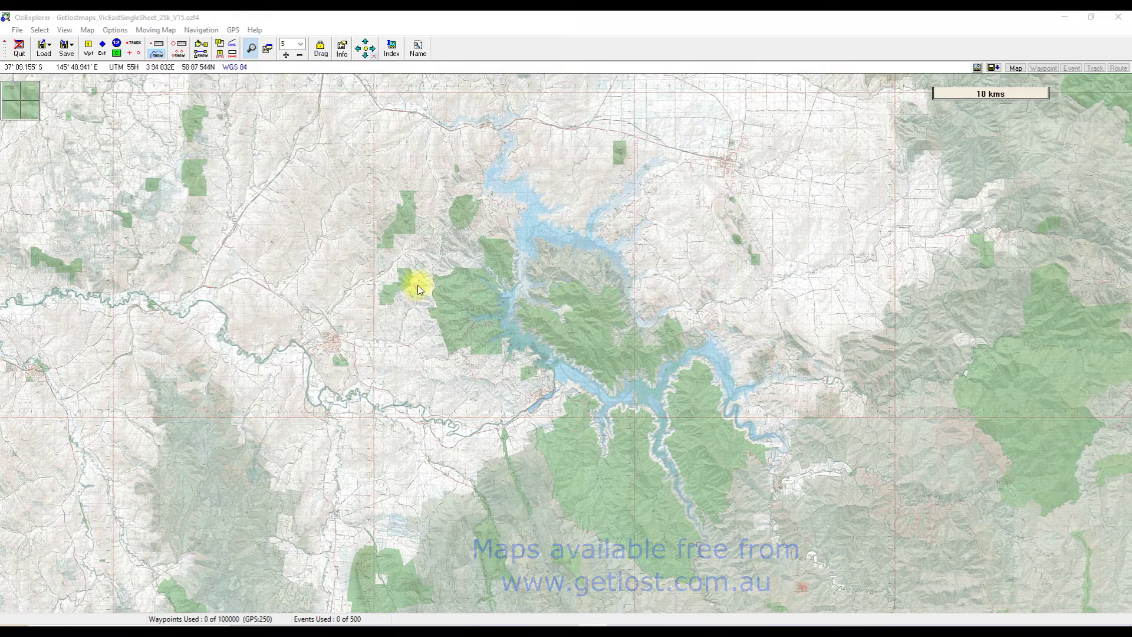
Load the track file Highett Point Black.plt onto the map and examine its route.
left_click(17, 30)
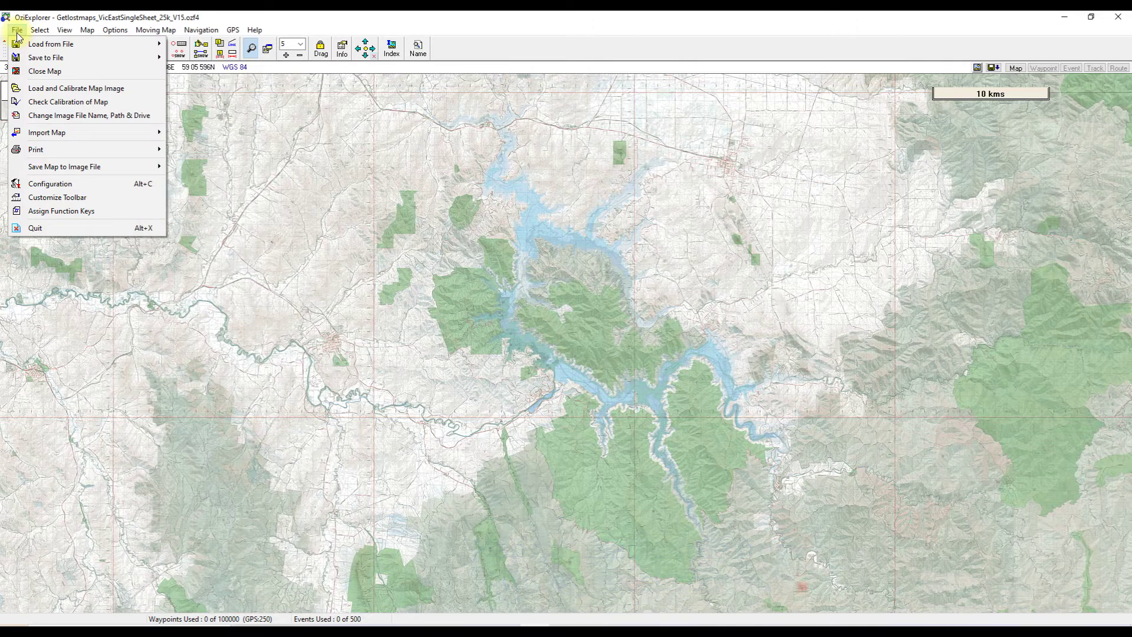
mouse_move(71, 43)
left_click(234, 131)
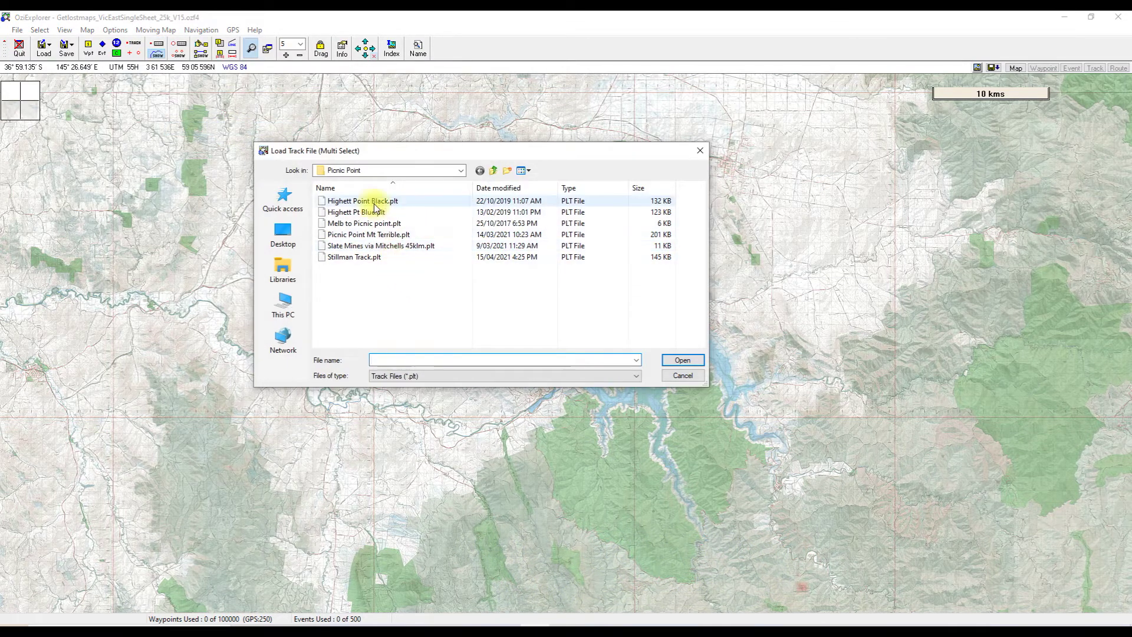
double_click(373, 201)
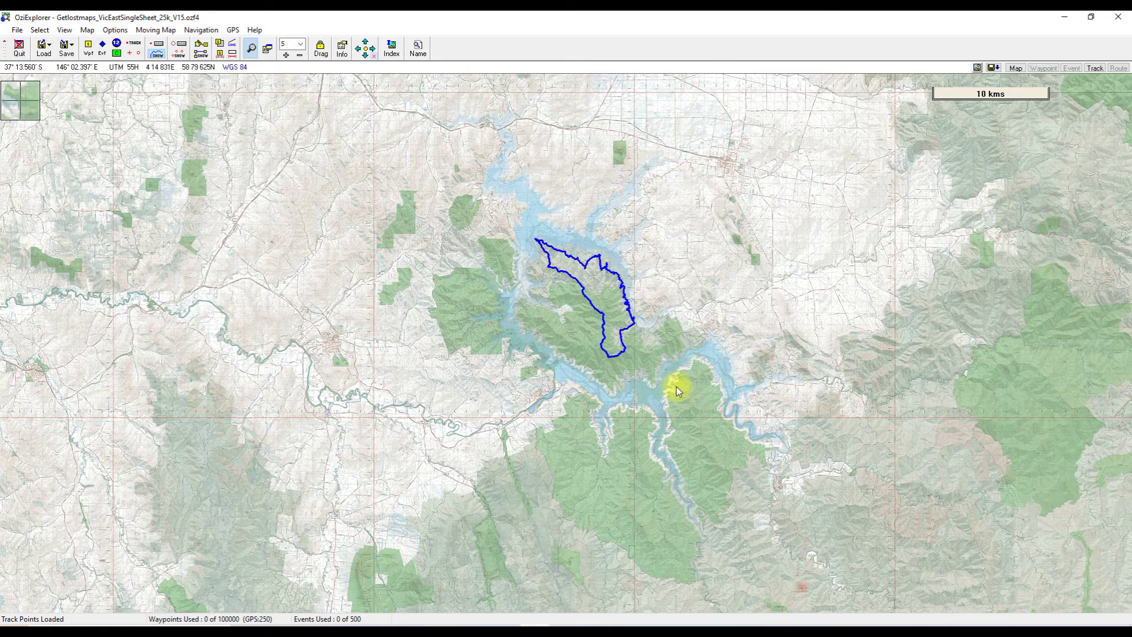
scroll(663, 361, "up", 1)
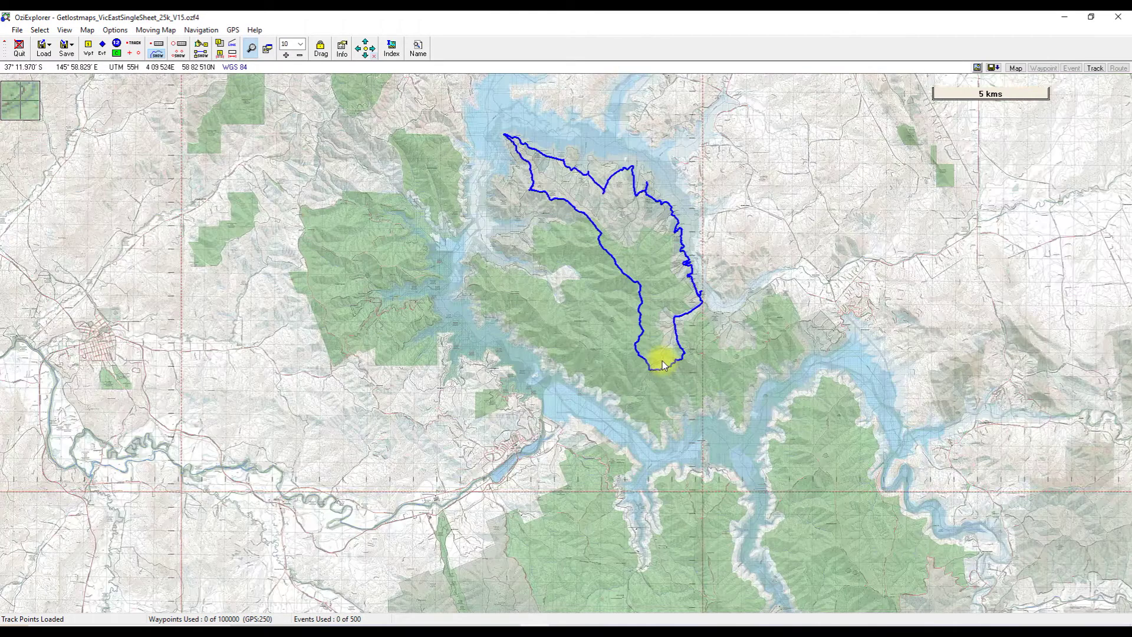
scroll(663, 364, "up", 1)
left_click_drag(636, 314, 529, 385)
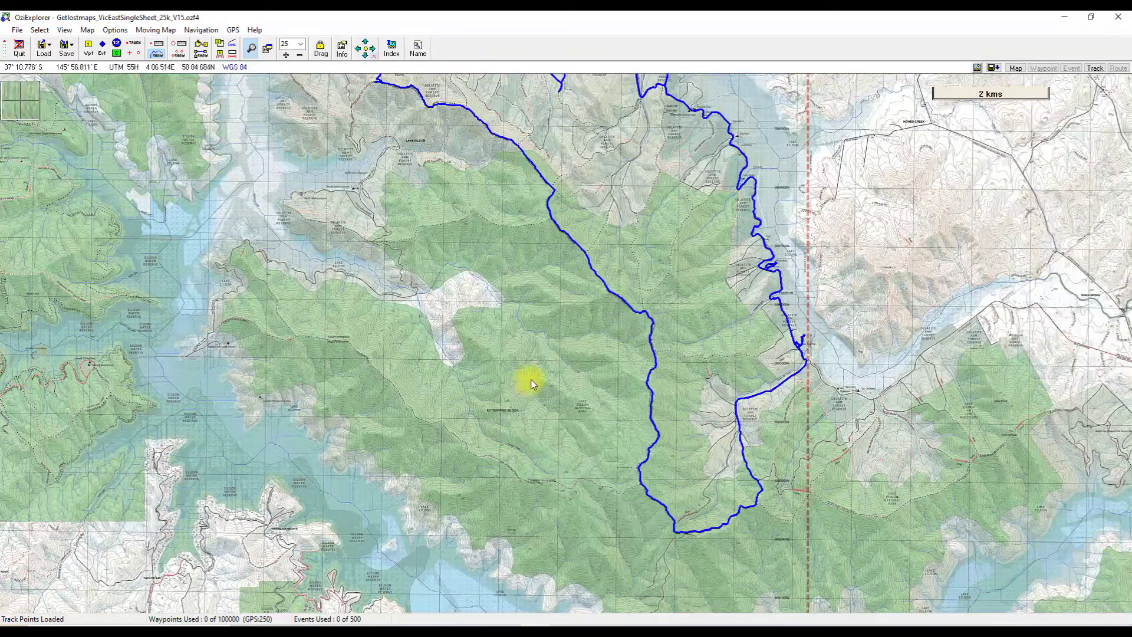
scroll(531, 384, "down", 1)
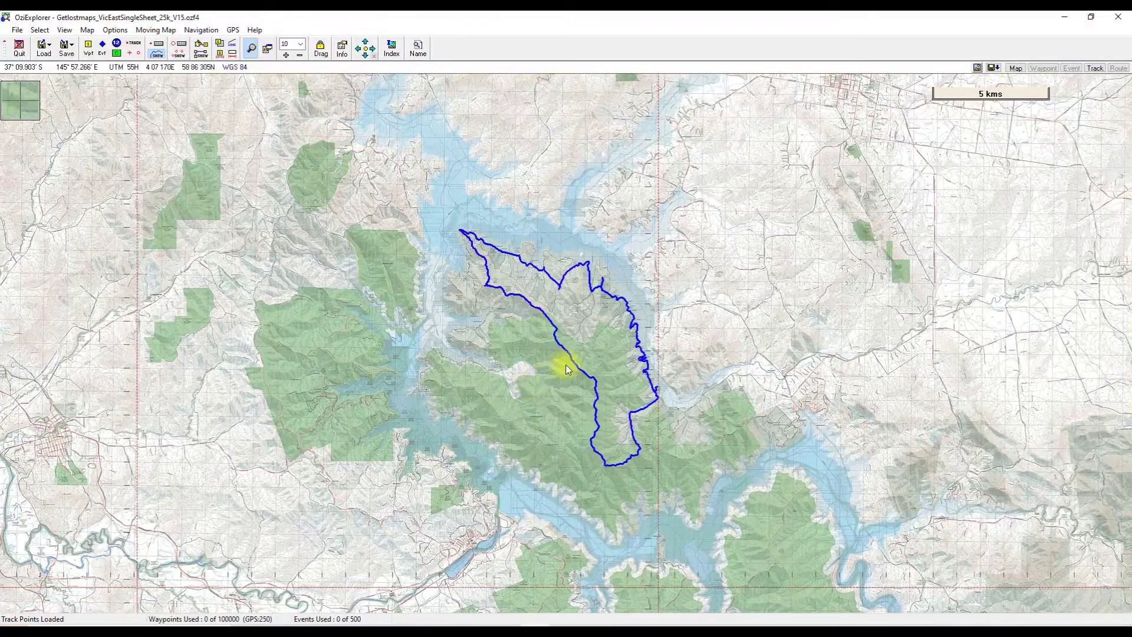
Open the Track Control list and display the elevation profile of the loaded Highett Point track.
left_click(158, 45)
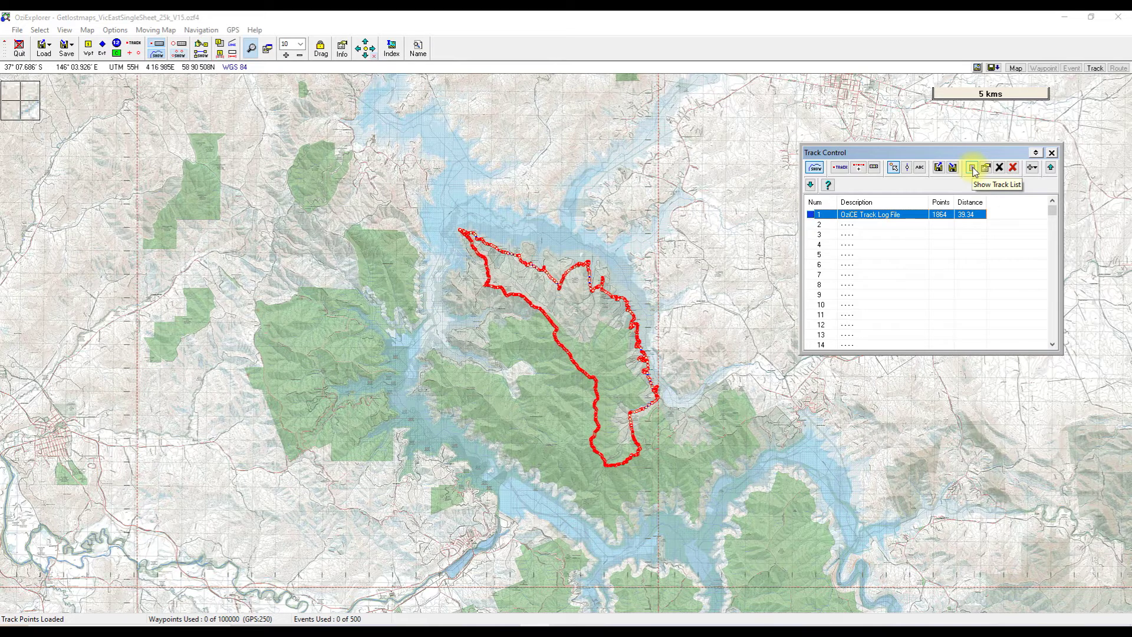
left_click(1037, 170)
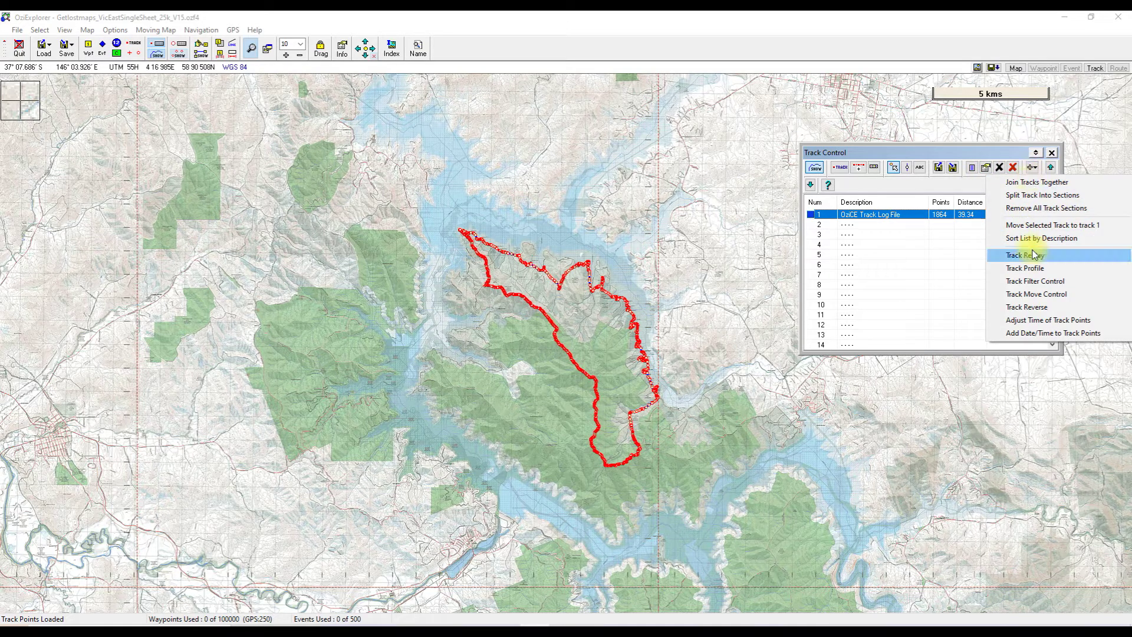
left_click(1044, 270)
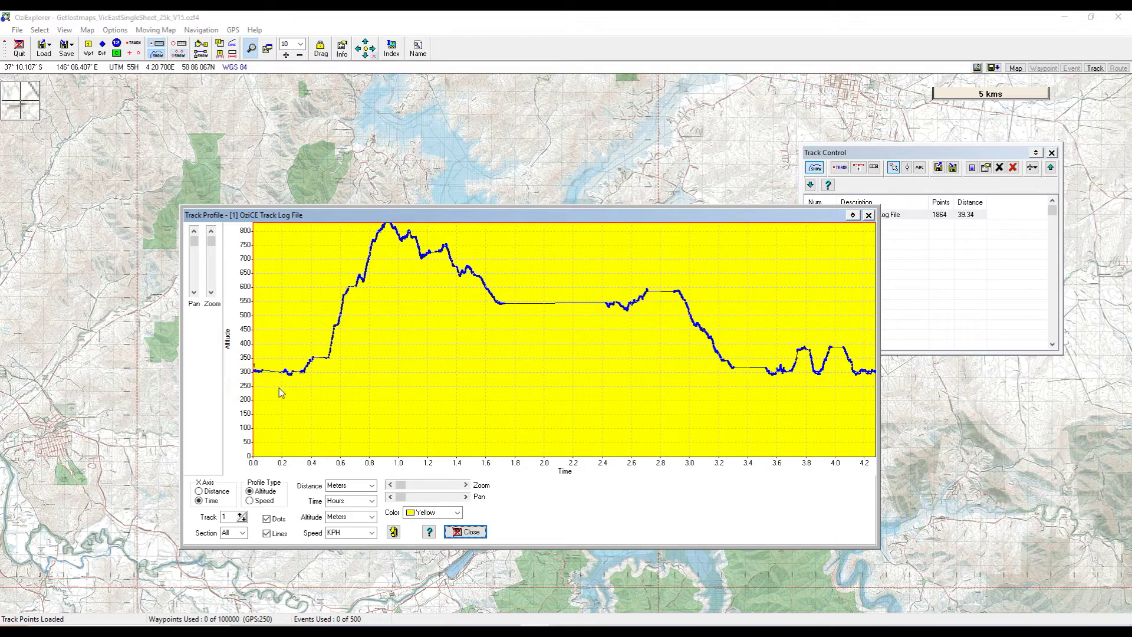
Compare the track's speed over time and distance, view its altitude over time and distance, and close the profile.
left_click(250, 500)
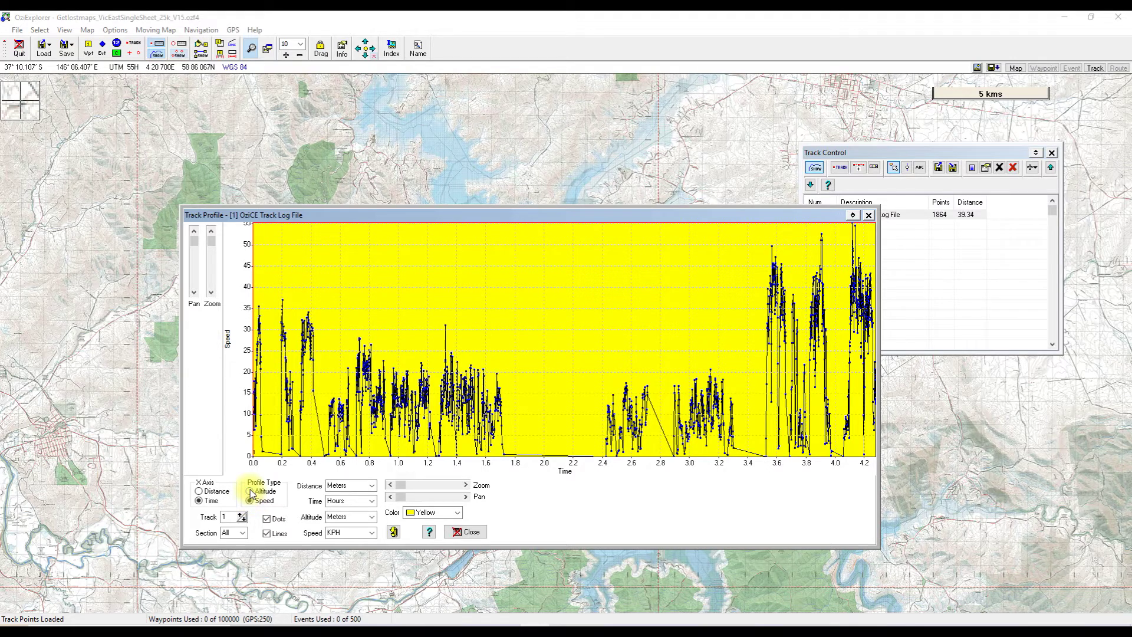
left_click(198, 491)
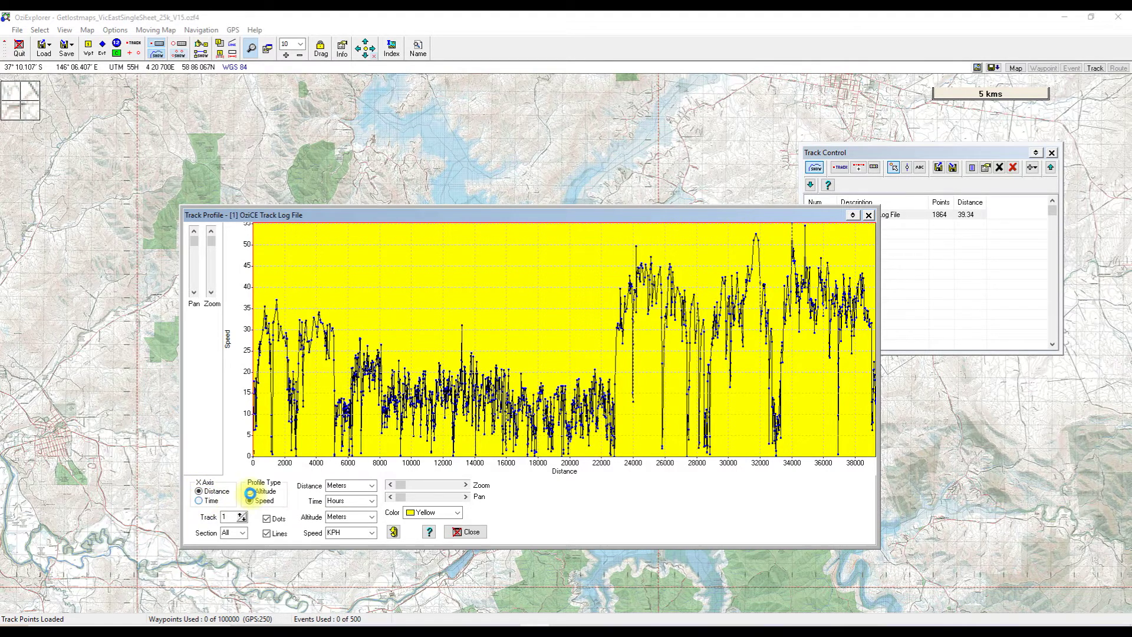
key("Down")
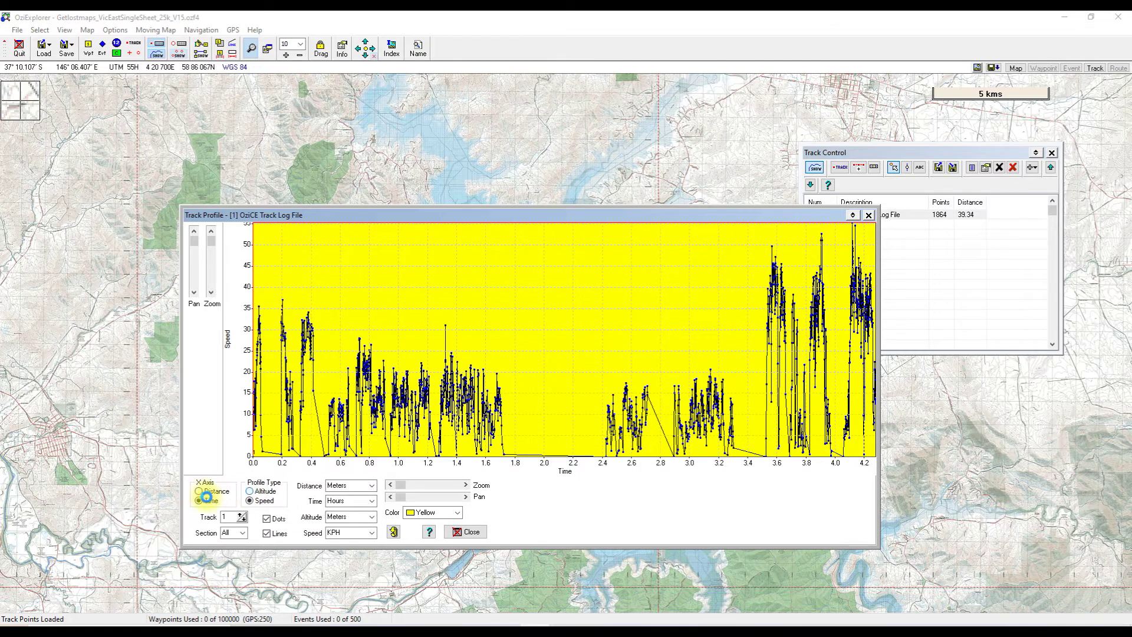
key("Up")
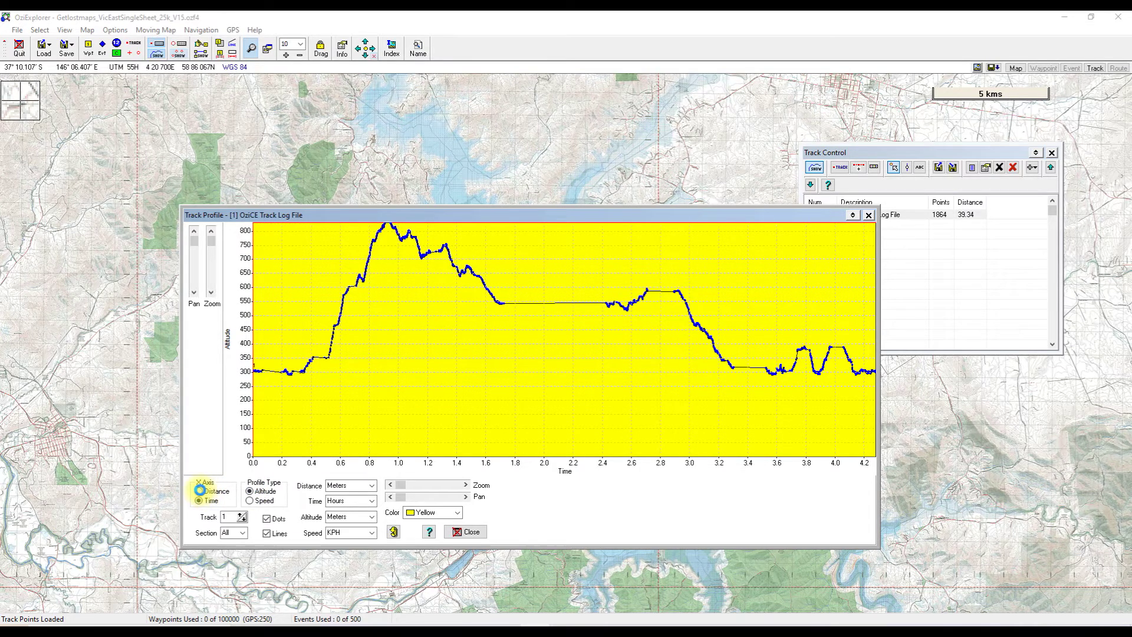
left_click(200, 490)
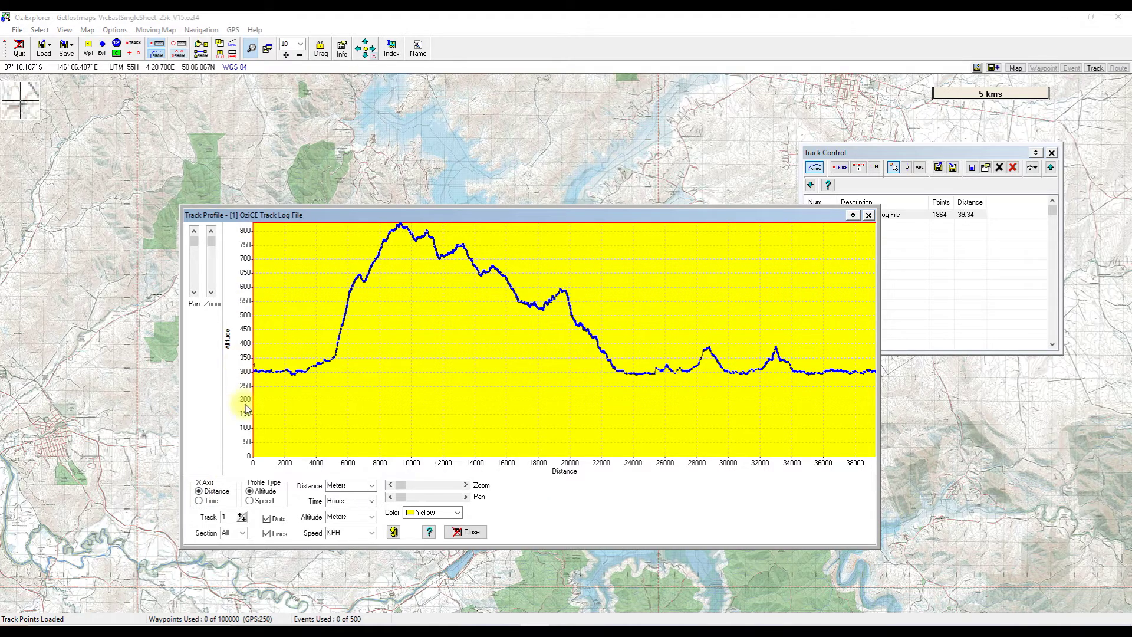
left_click(870, 218)
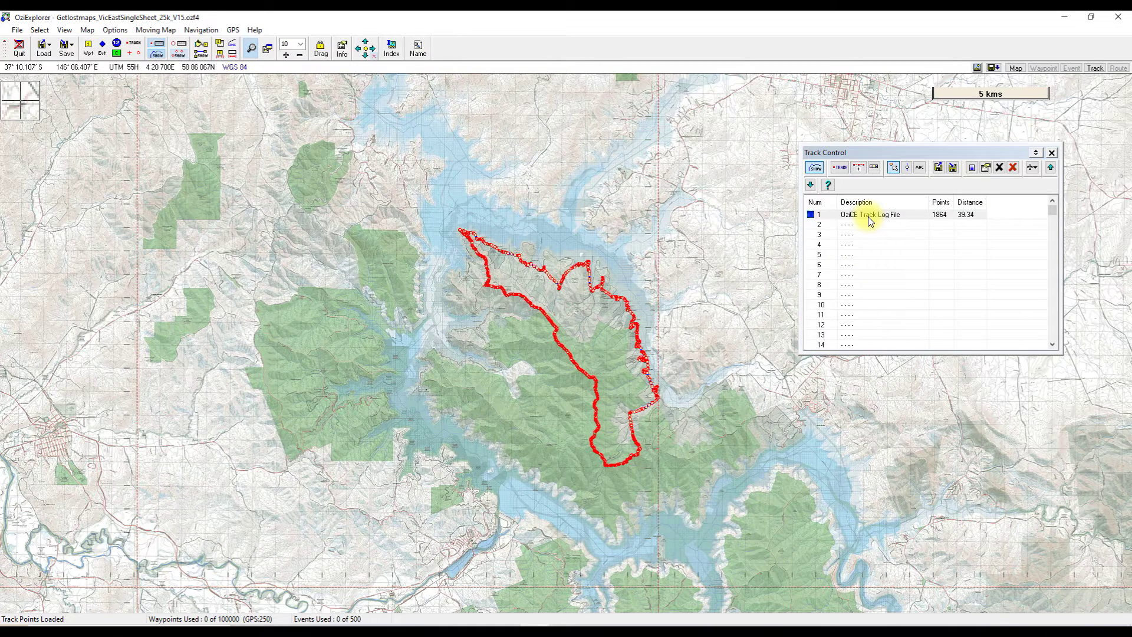
Remove the selected Highett Point track from the map and move the Track Control window further from the map's centre.
left_click(870, 219)
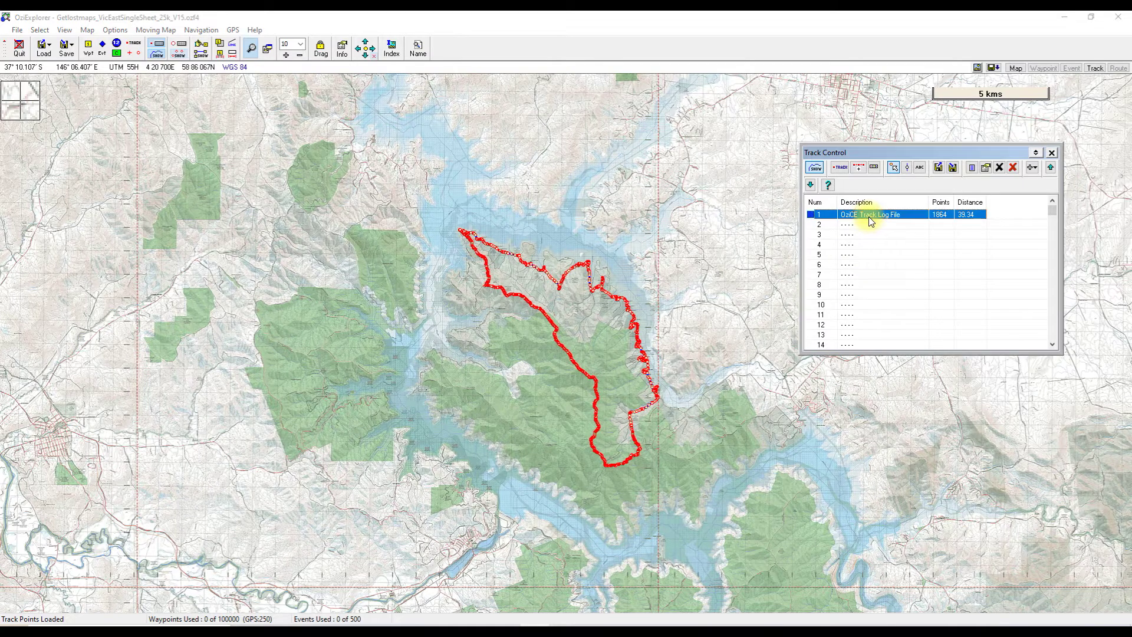
left_click(1001, 168)
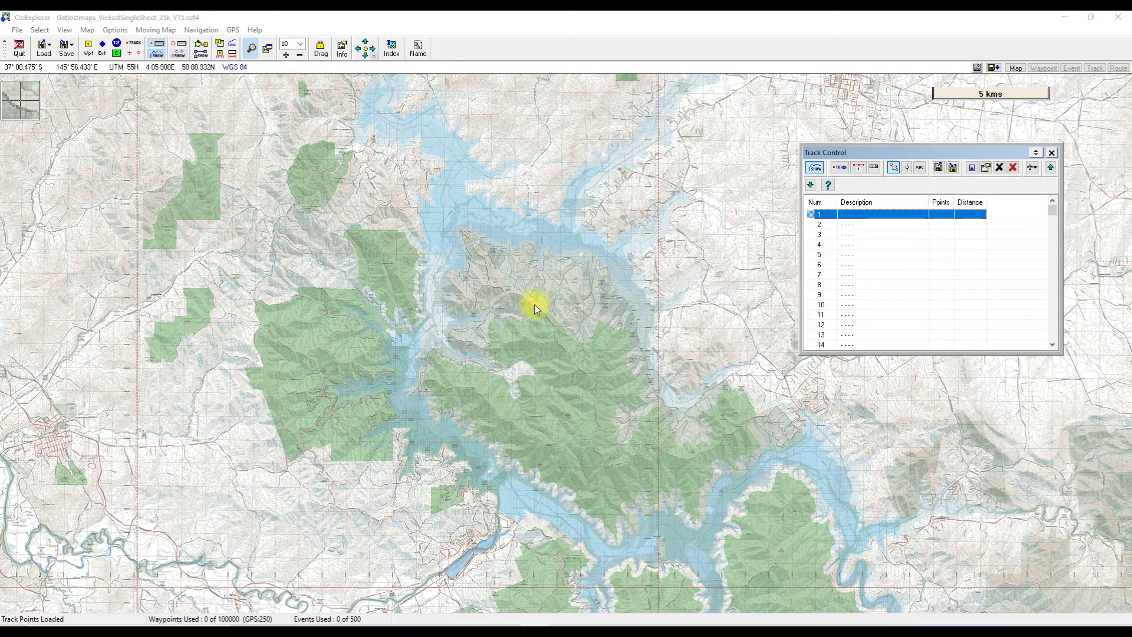
left_click_drag(935, 152, 981, 117)
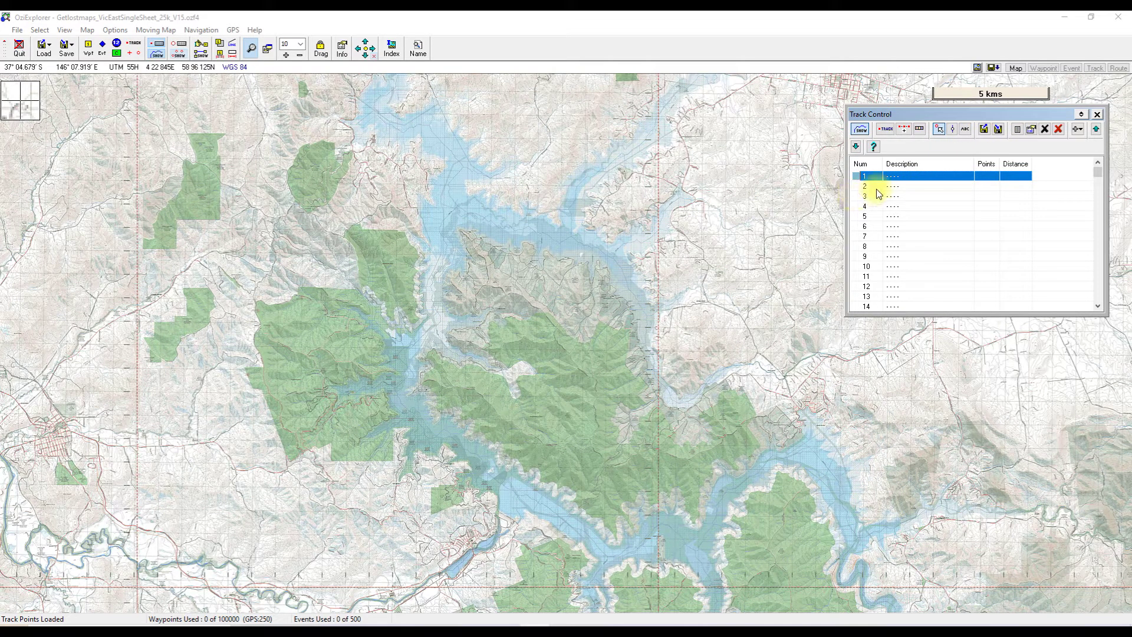
Load the track file Slate Mines via Mitchells 45klm.plt and examine its route on the map.
scroll(543, 277, "down", 2)
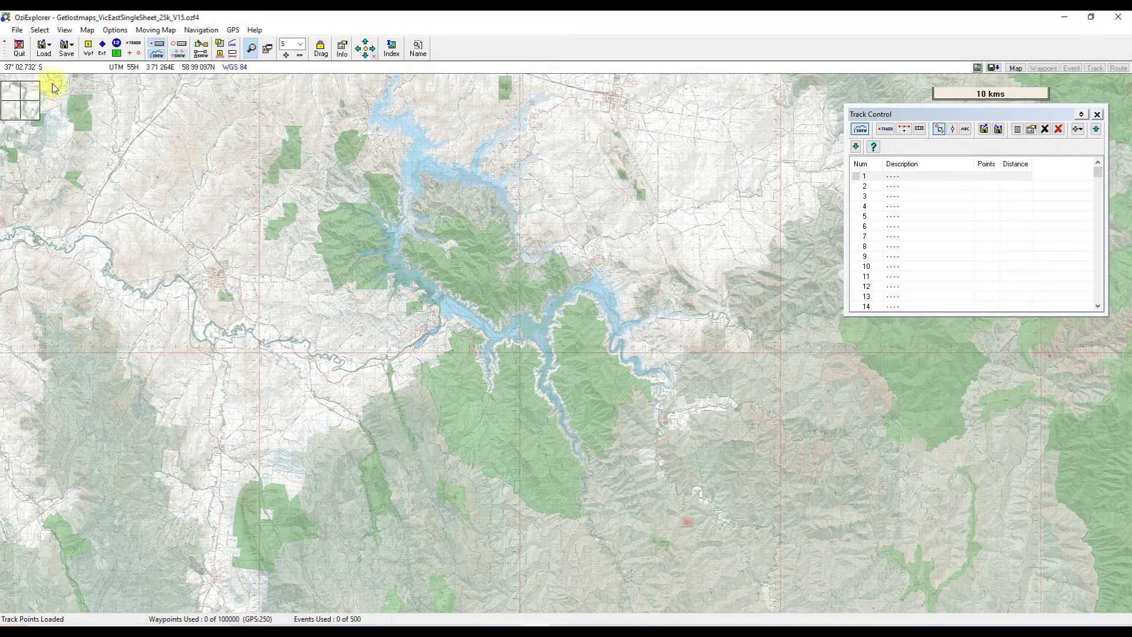
left_click(17, 30)
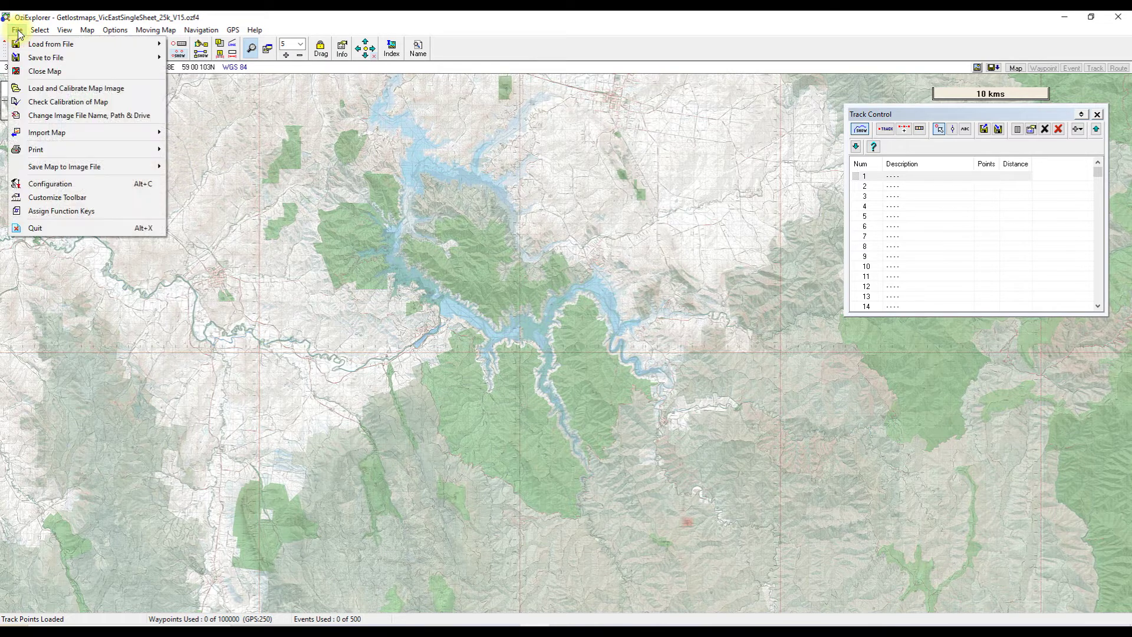
mouse_move(141, 44)
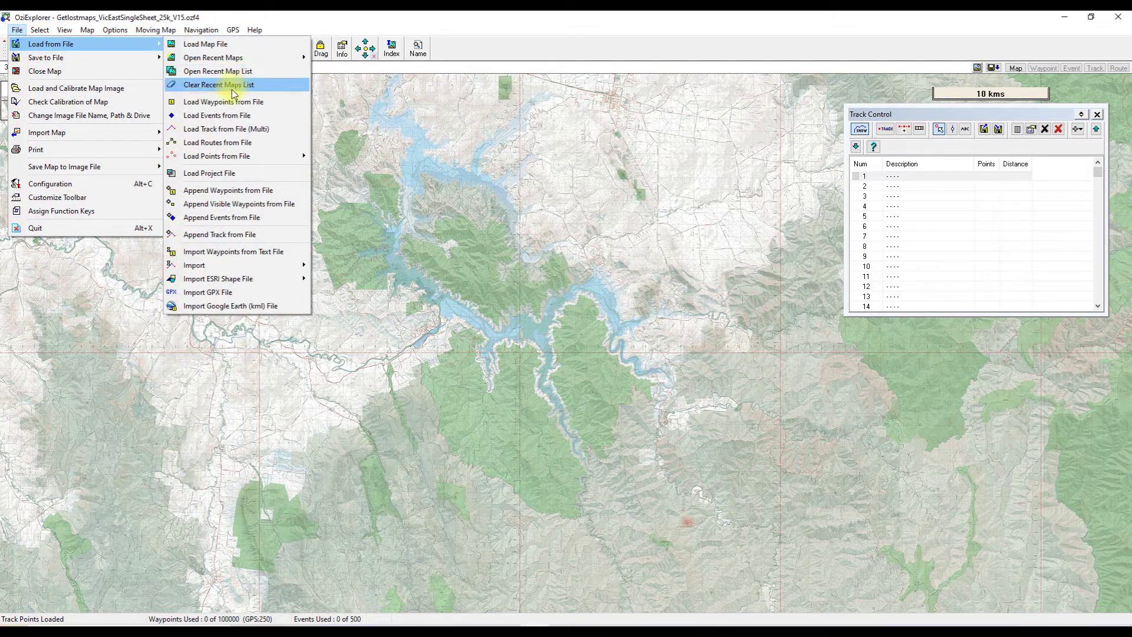
left_click(238, 130)
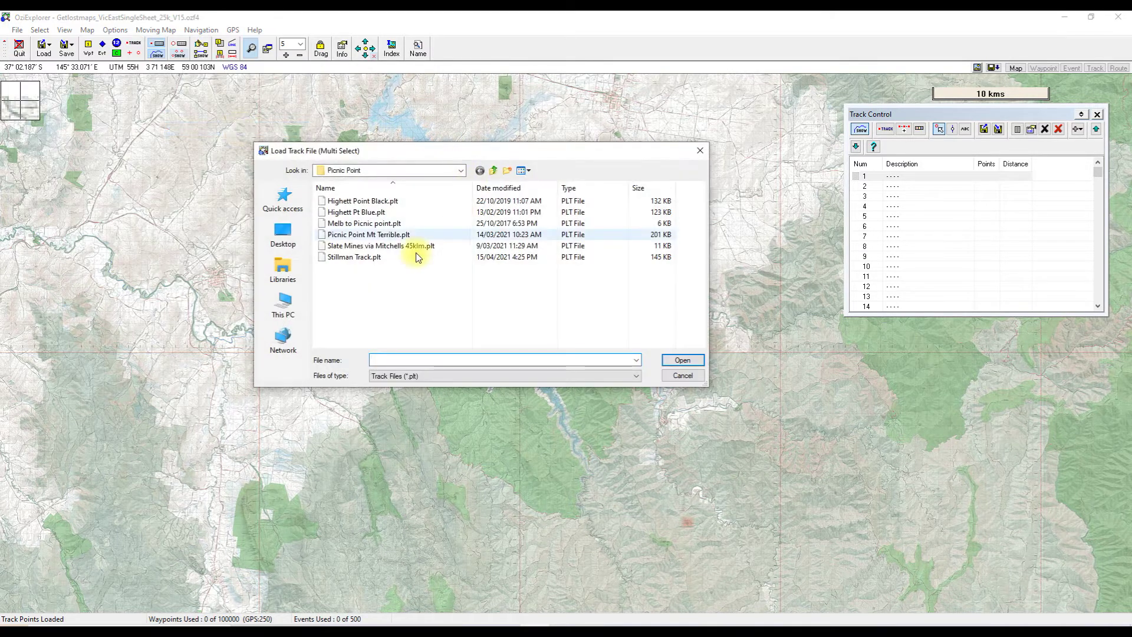
double_click(384, 249)
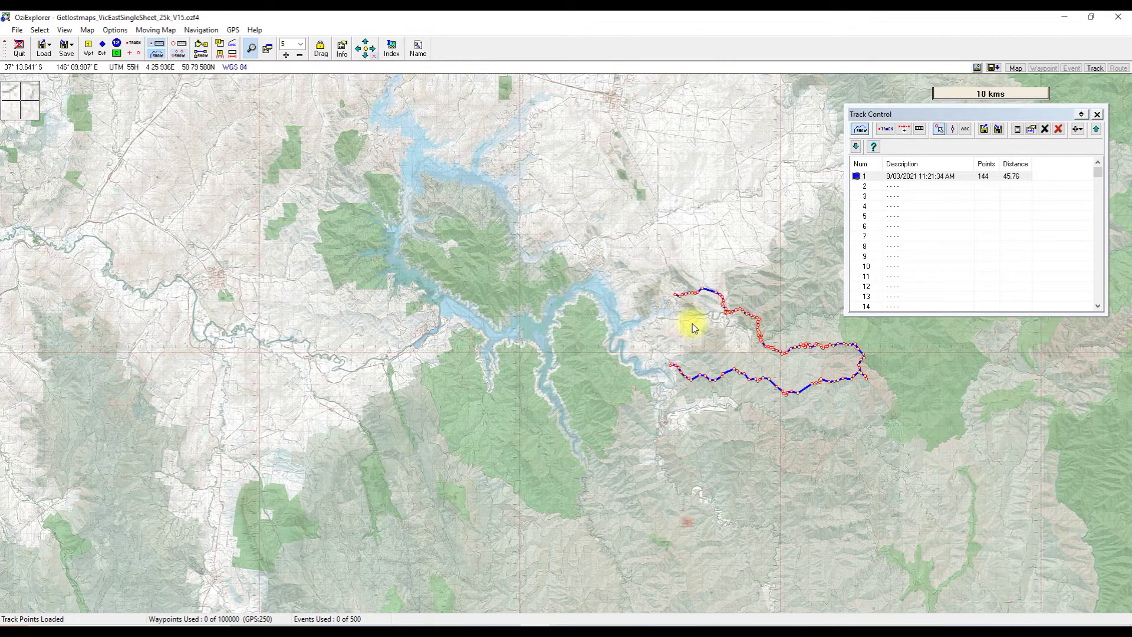
left_click_drag(754, 430, 625, 455)
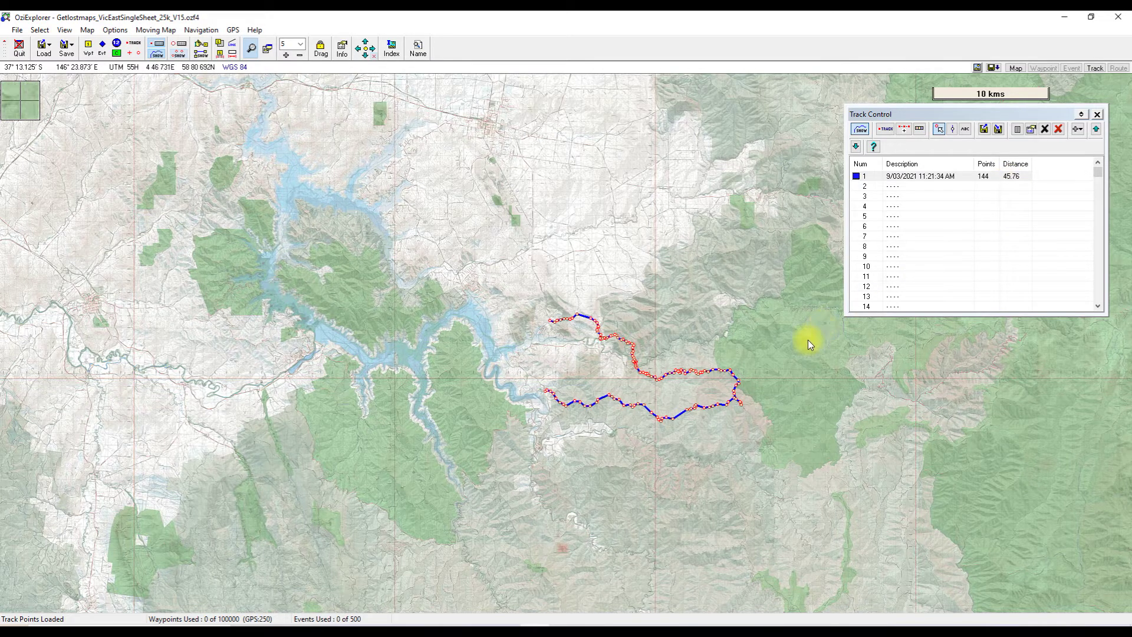
left_click(677, 363)
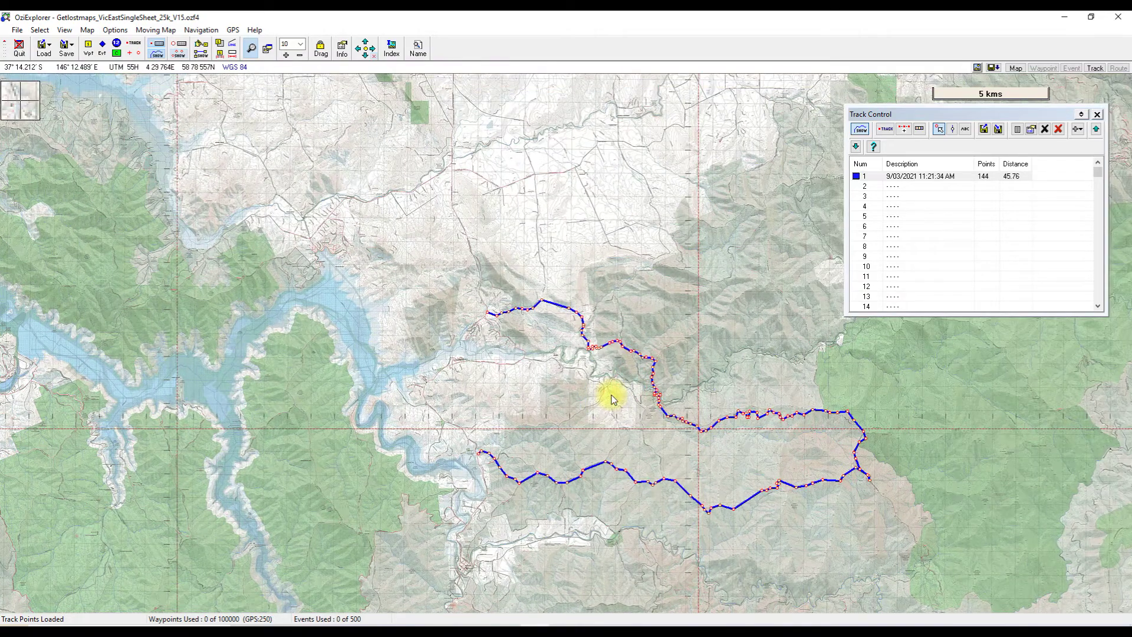
left_click_drag(612, 400, 609, 336)
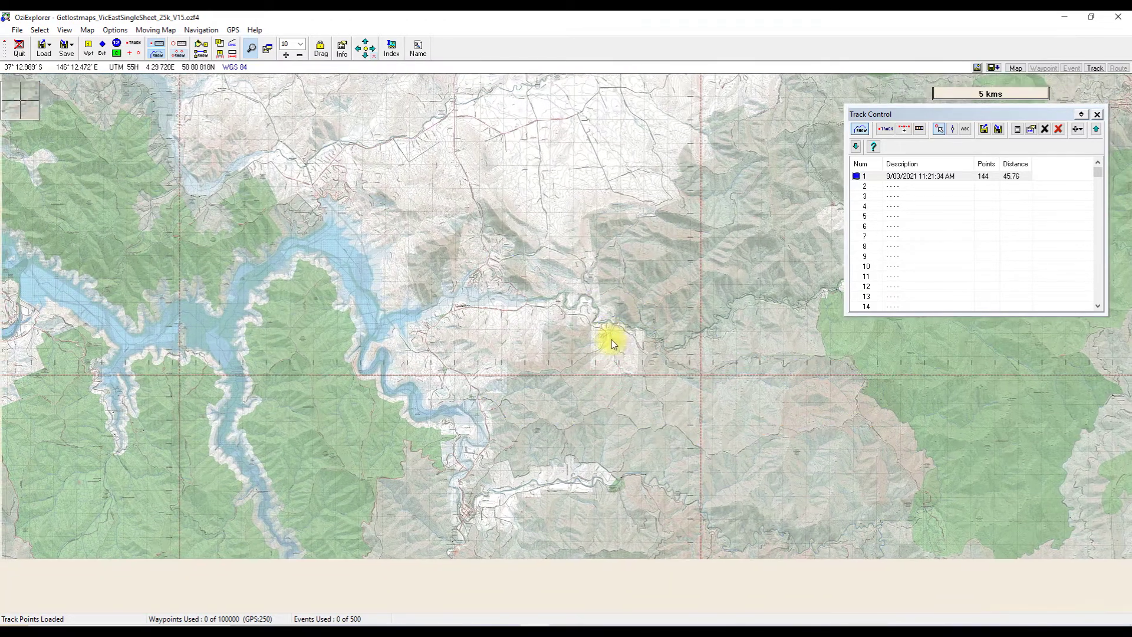
View the altitude profile of the Slate Mines track and close it.
left_click(1083, 131)
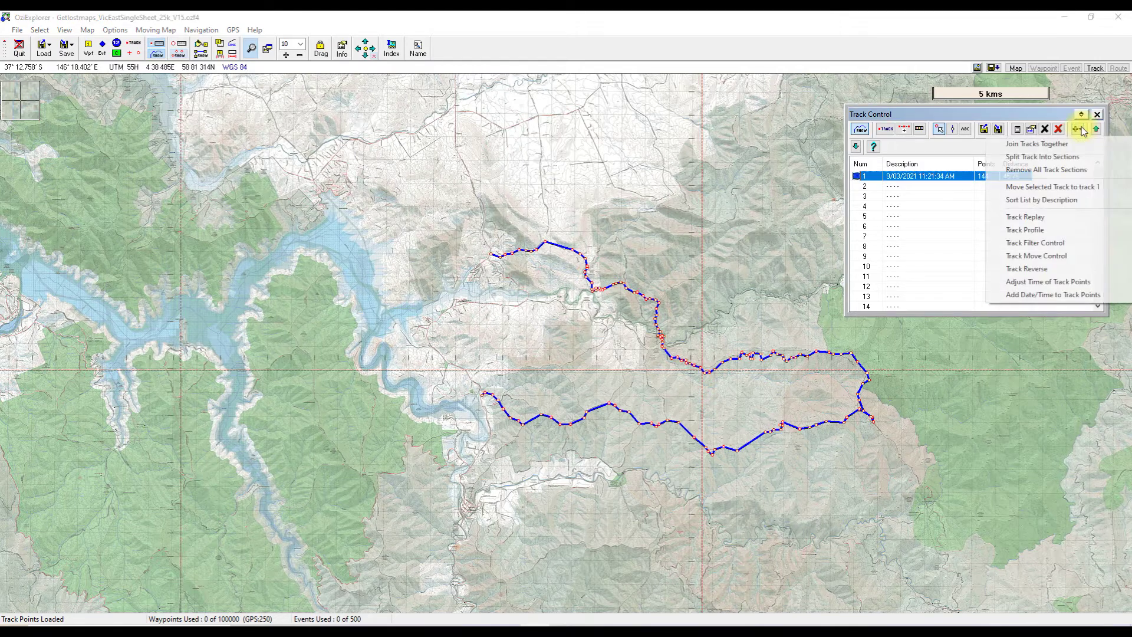
left_click(1029, 232)
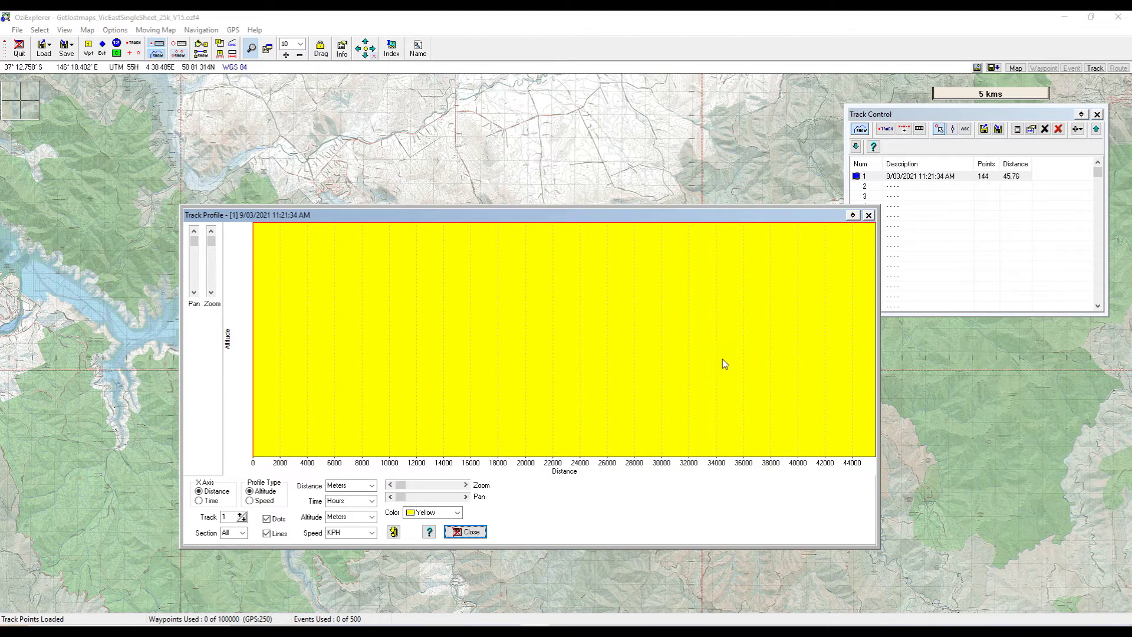
left_click(869, 216)
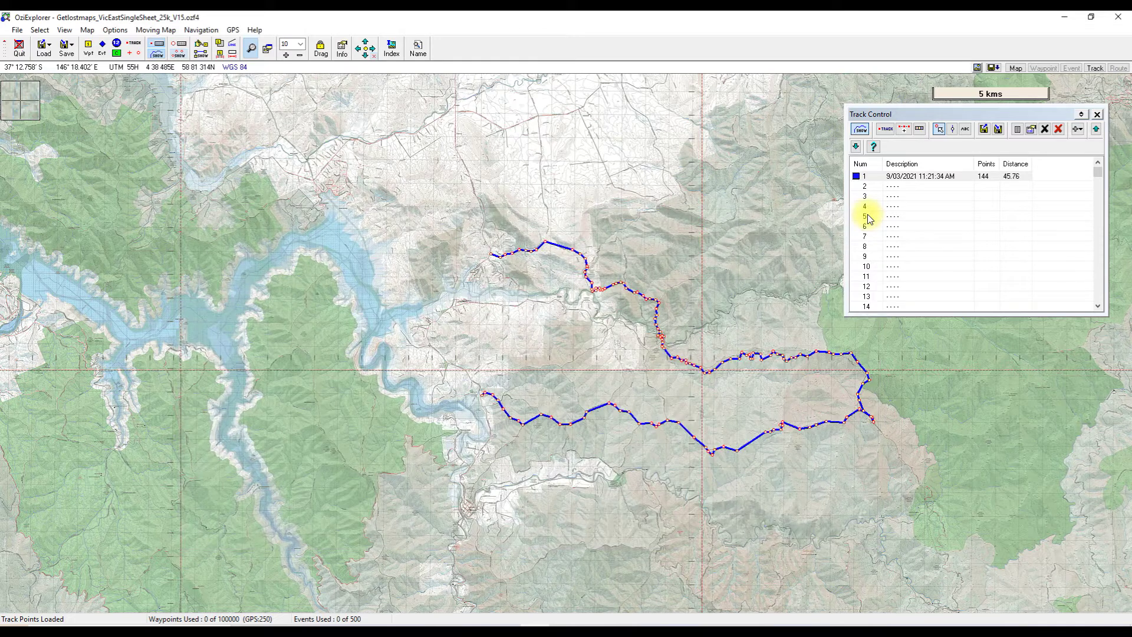
Clear all track points of the Slate Mines track from the map and confirm the removal.
left_click(938, 177)
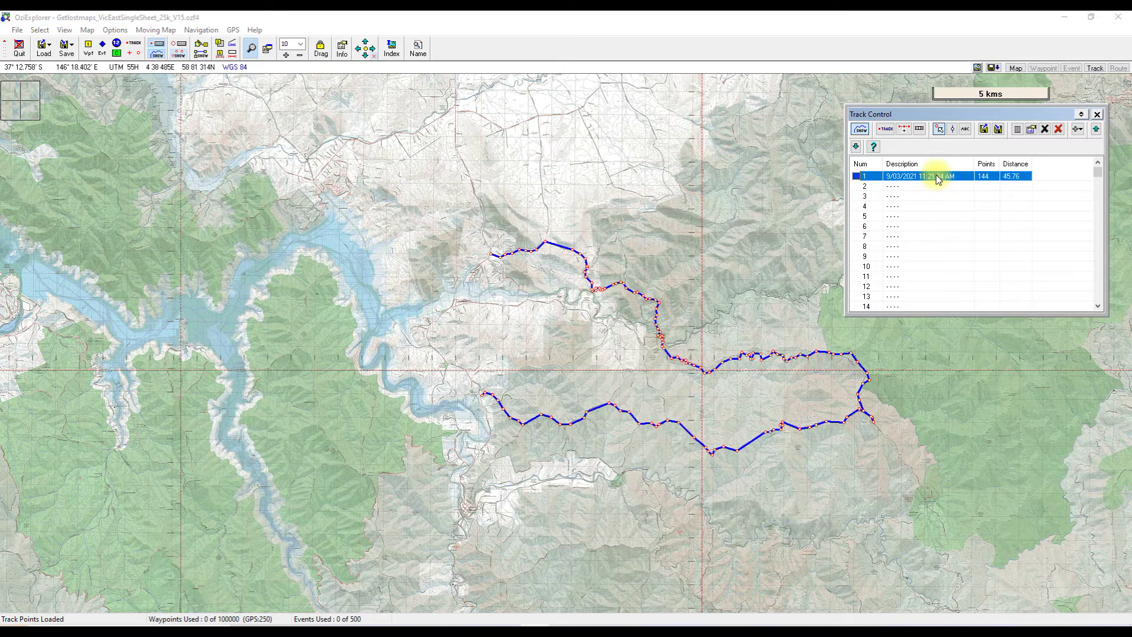
left_click_drag(710, 303, 699, 333)
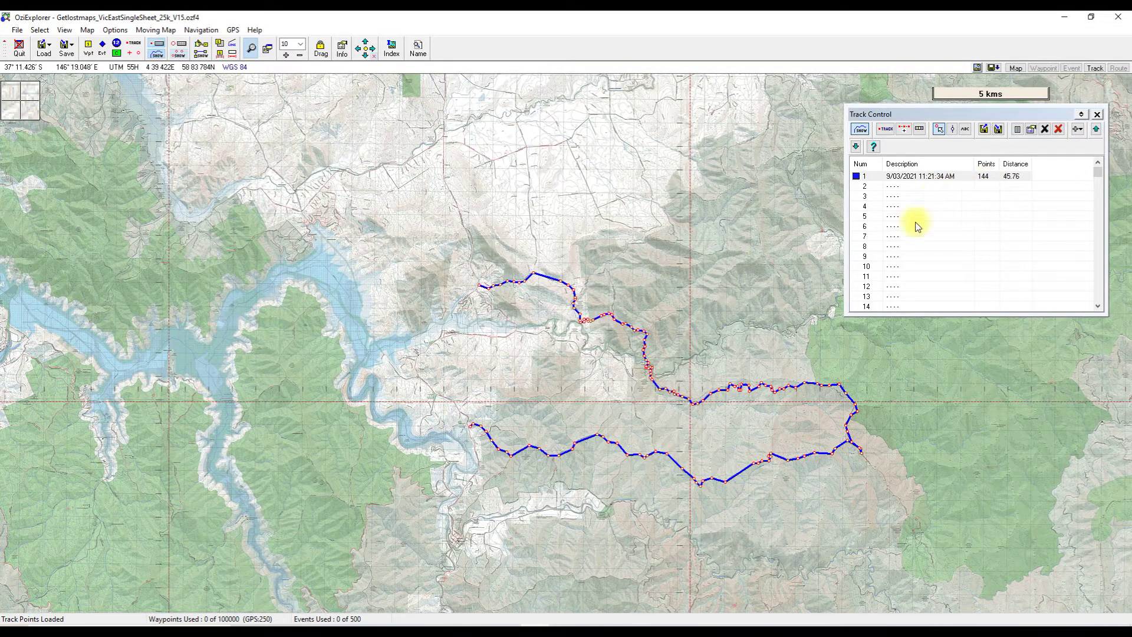
left_click(982, 177)
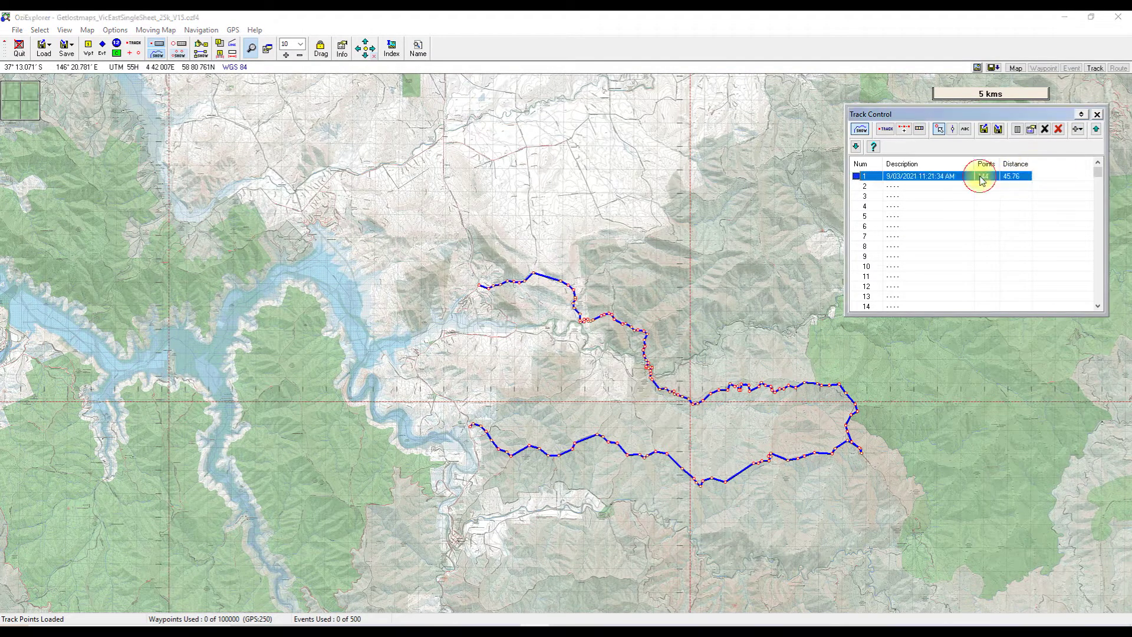
left_click(1060, 131)
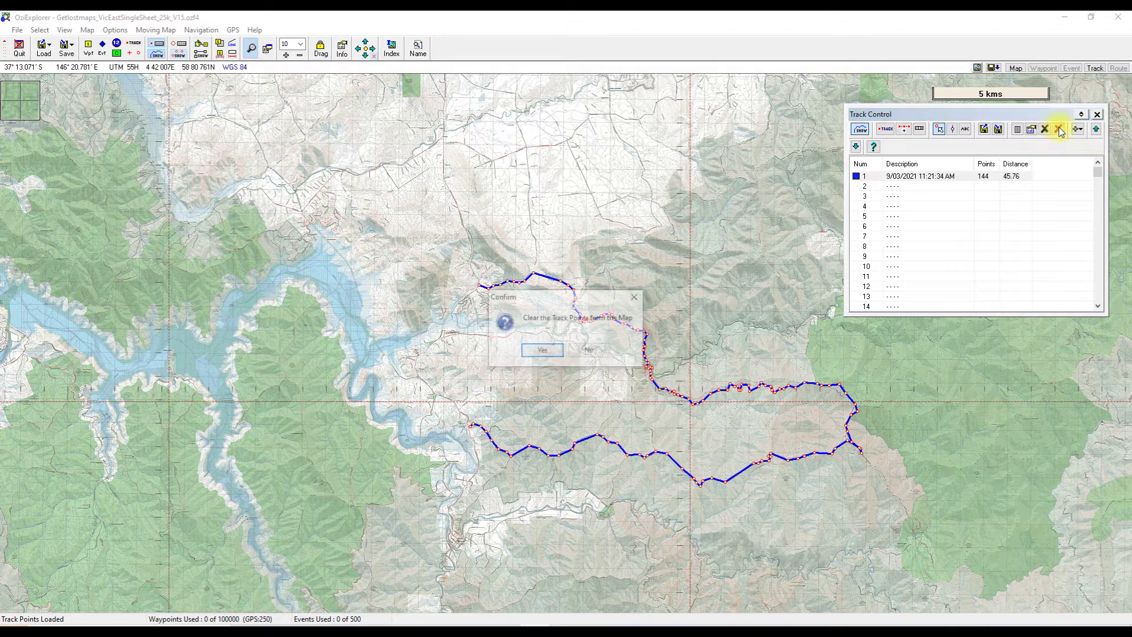
left_click(542, 351)
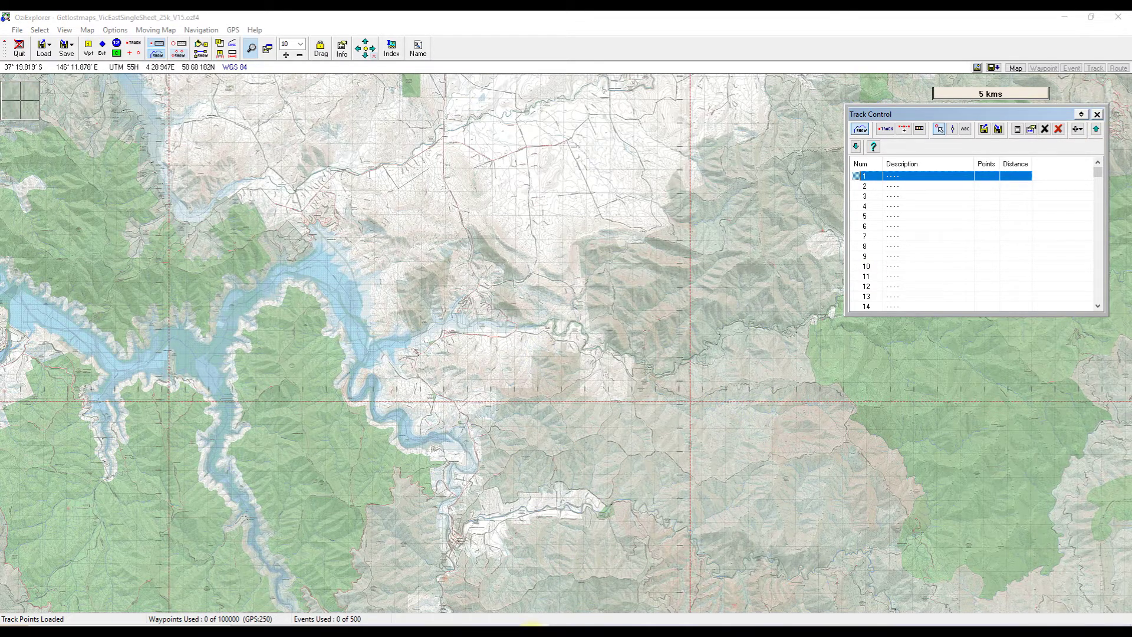
Switch to Google Earth Pro.
left_click(507, 624)
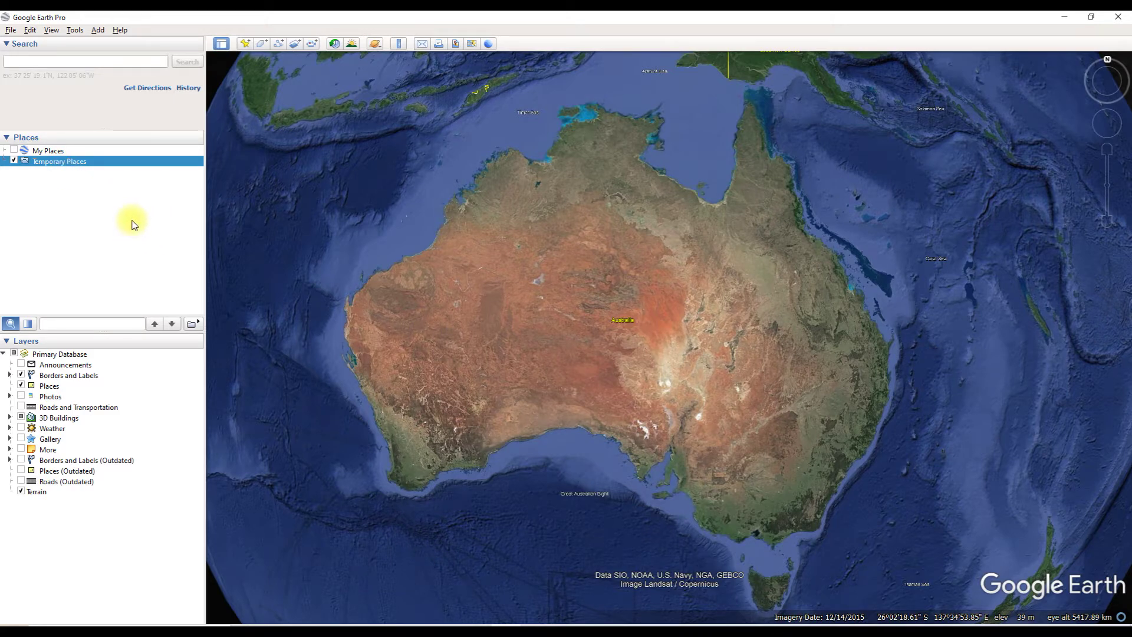
Open the GPS import settings.
left_click(75, 30)
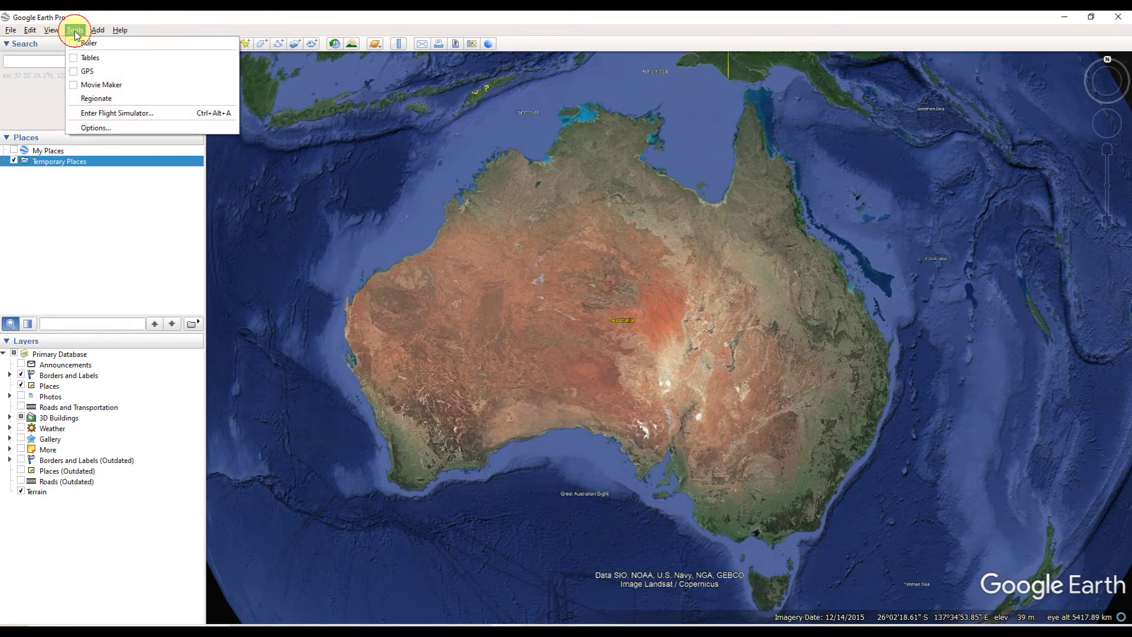
left_click(75, 71)
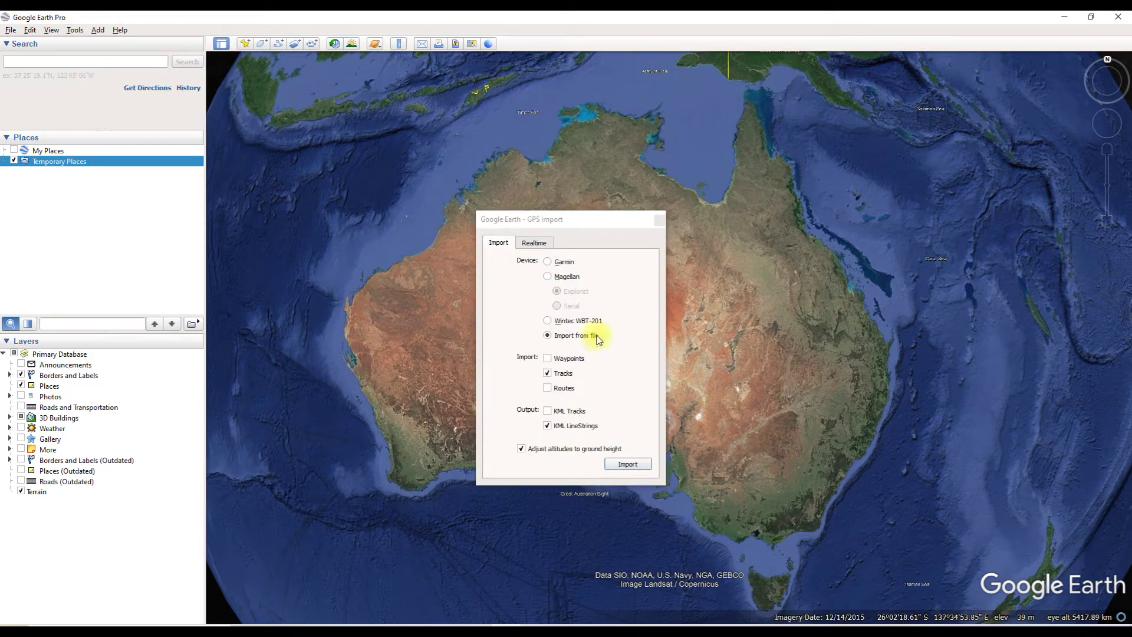
Try the Garmin and Magellan device options, and set the import source back to a file.
left_click(547, 263)
left_click(548, 277)
left_click(547, 262)
left_click(548, 278)
left_click(547, 262)
left_click(548, 277)
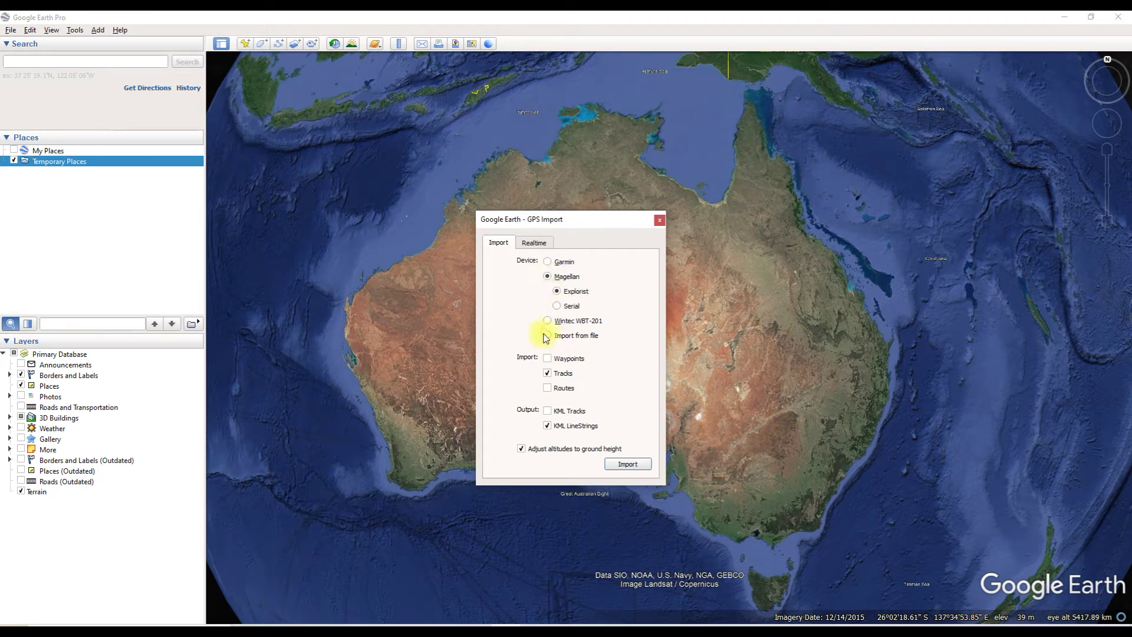
left_click(548, 336)
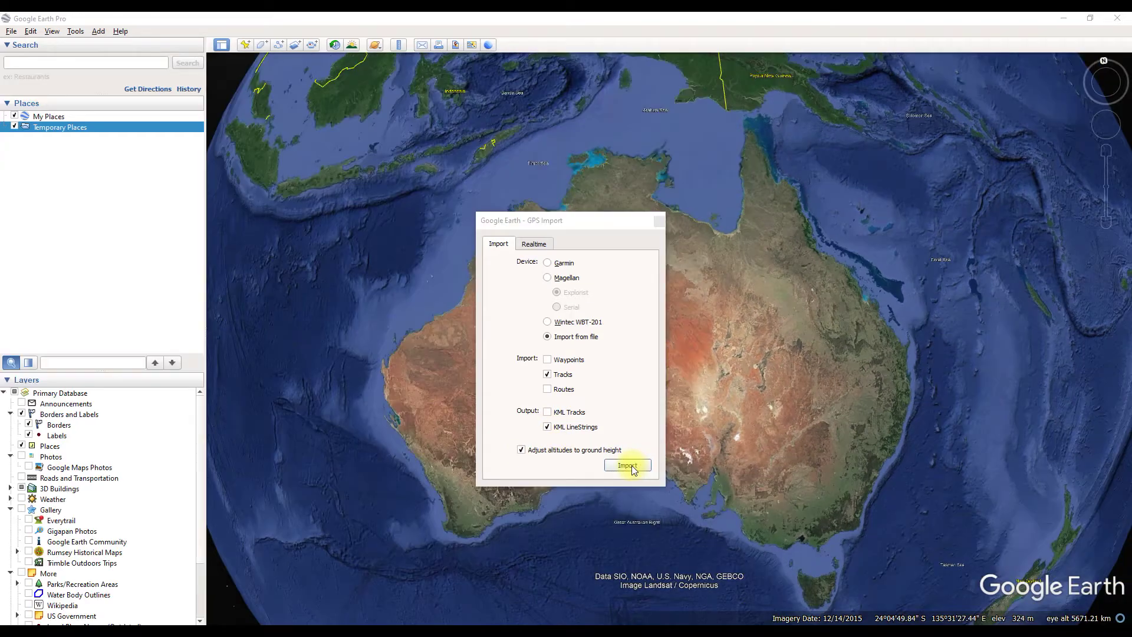
Import the track file Slate Mines via Mitchells 45klm.plt from the Picnic Point folder and acknowledge the load.
left_click(628, 465)
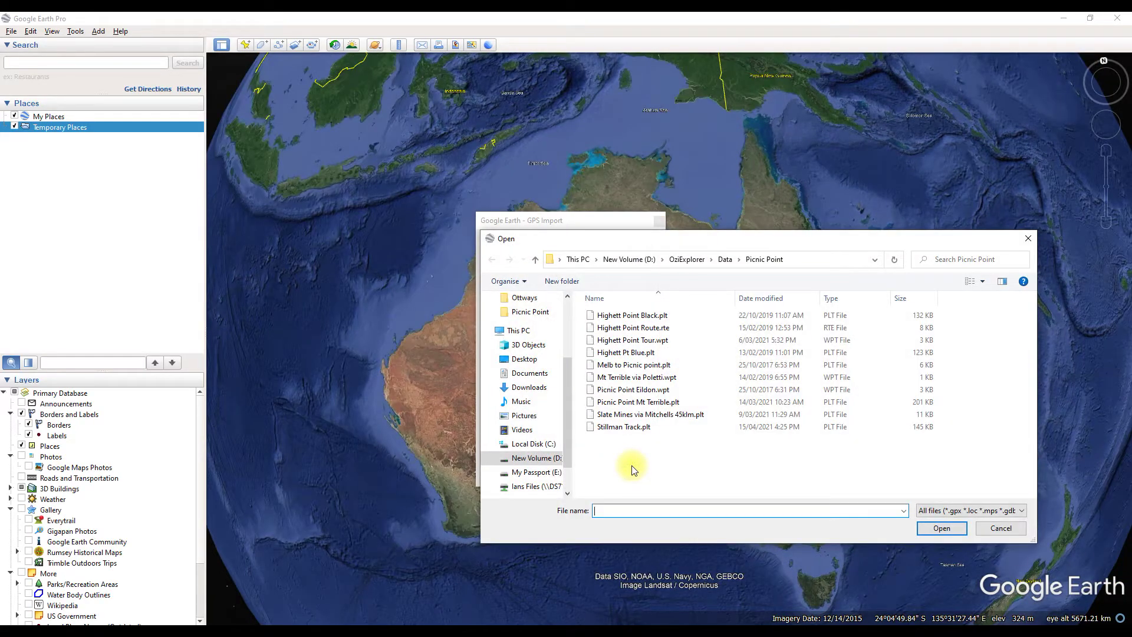
left_click_drag(749, 236, 675, 203)
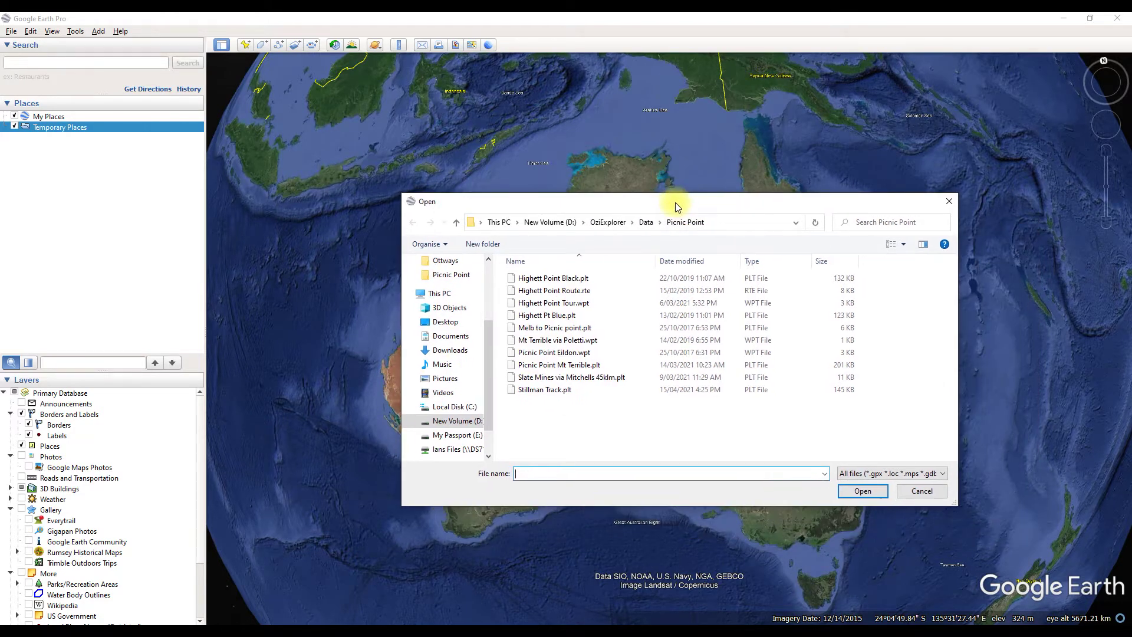
left_click(588, 377)
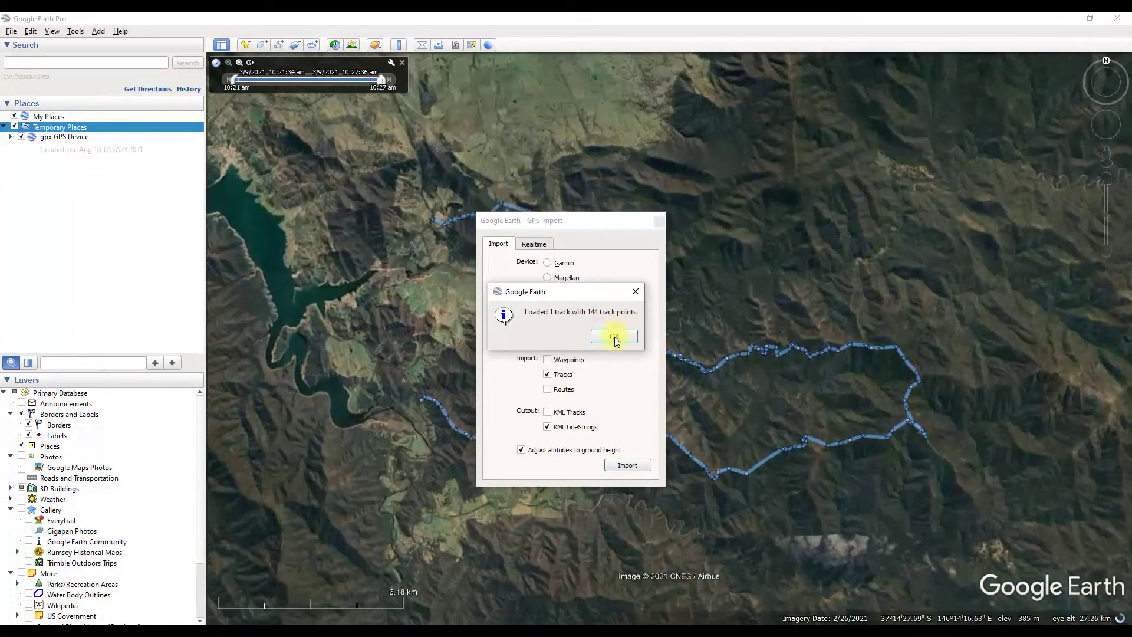
left_click(614, 337)
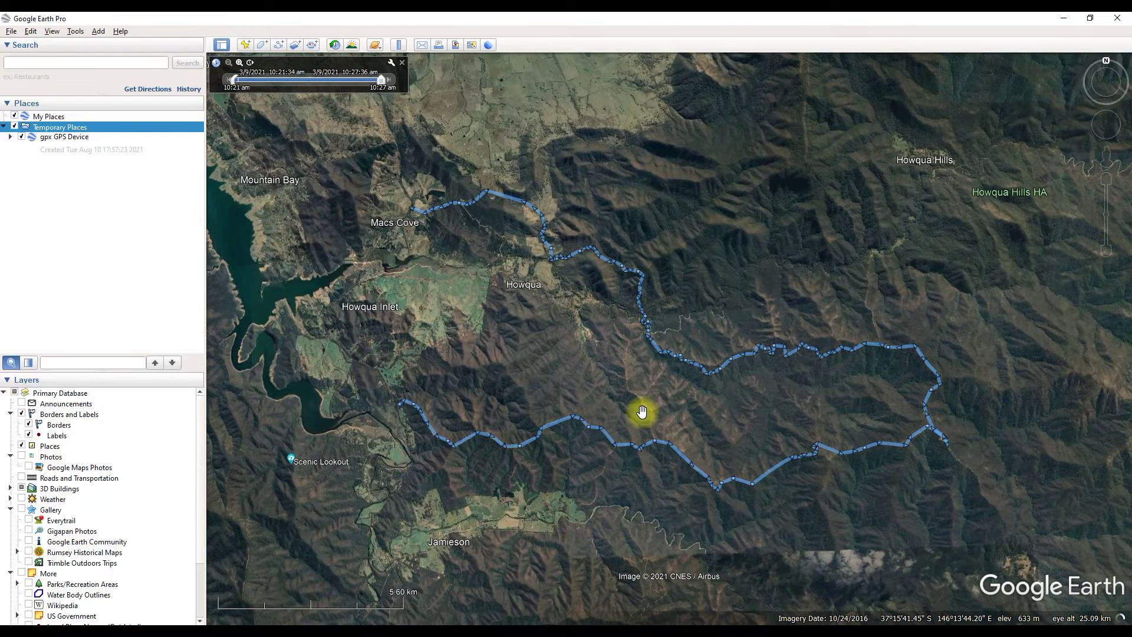
Expand the imported Slate Mines track down to its path and show the path's elevation profile.
scroll(642, 412, "up", 5)
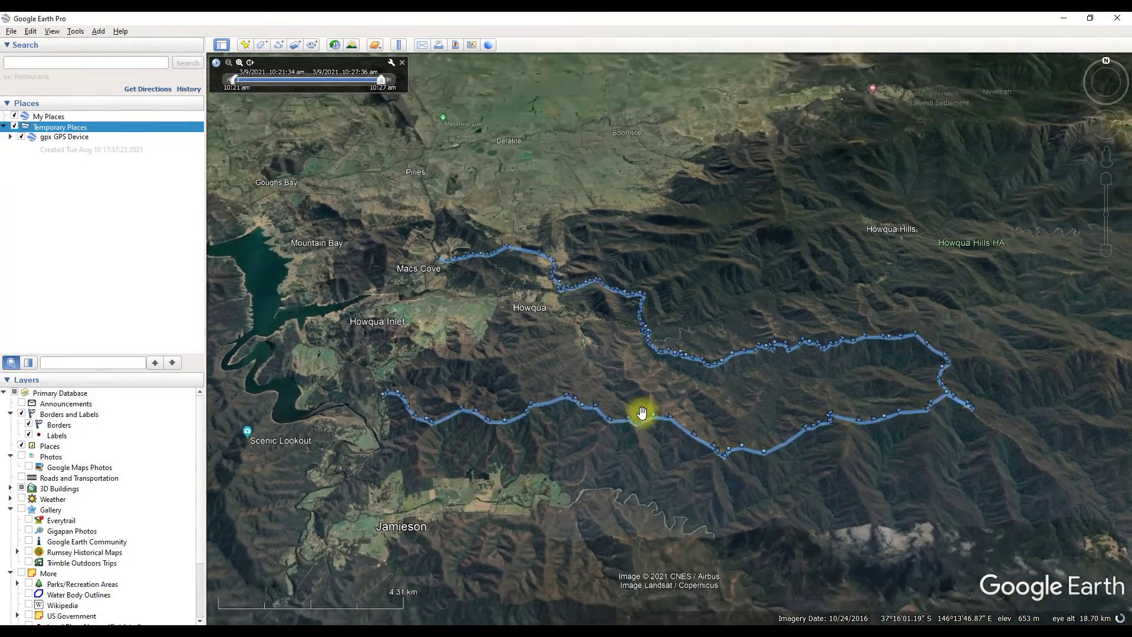
scroll(641, 412, "up", 2)
scroll(642, 412, "up", 2)
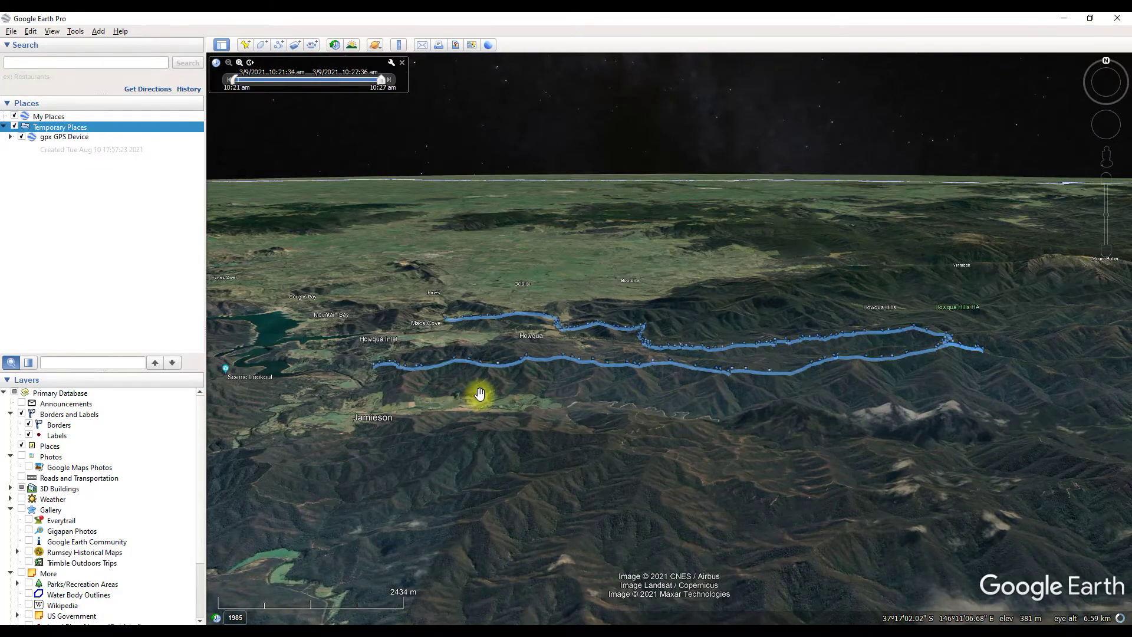
scroll(552, 394, "down", 5)
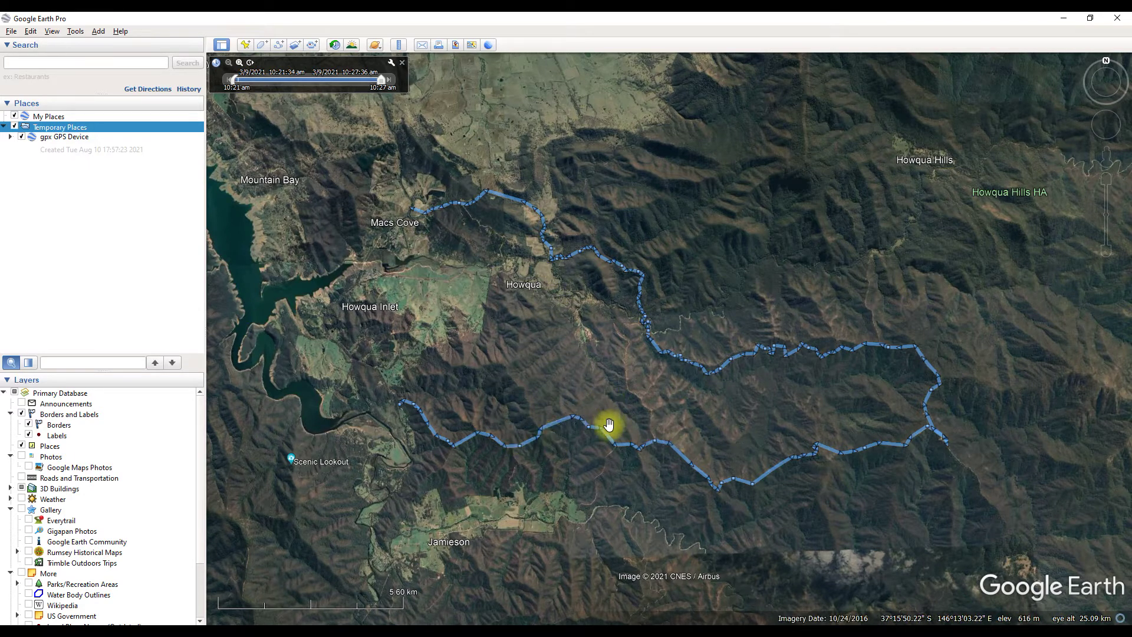
left_click(11, 138)
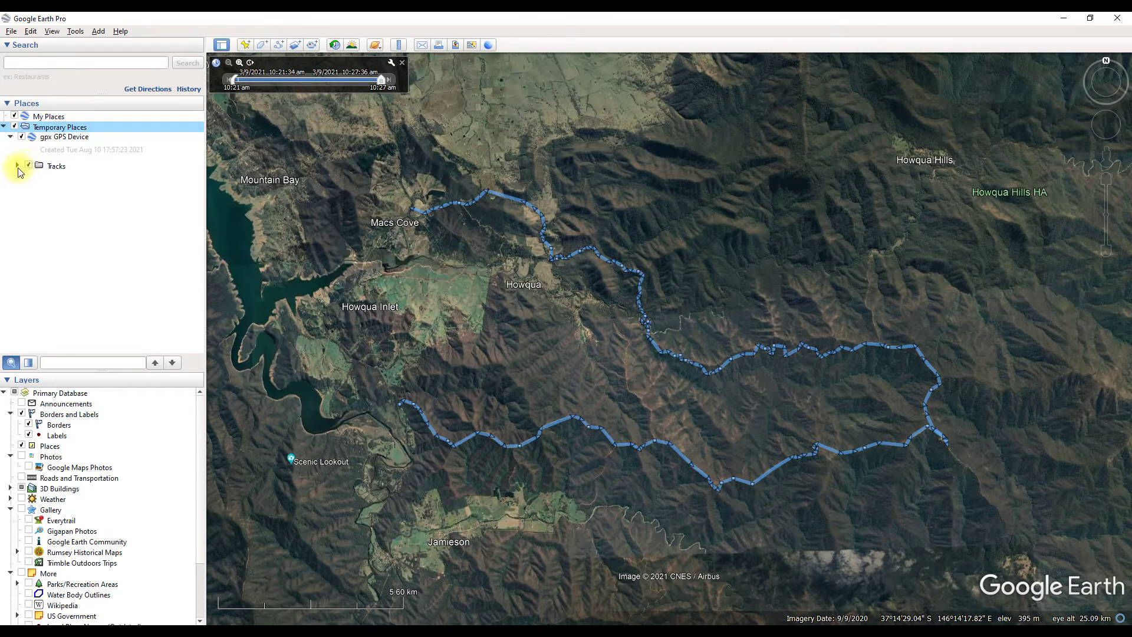
left_click(18, 167)
left_click(24, 175)
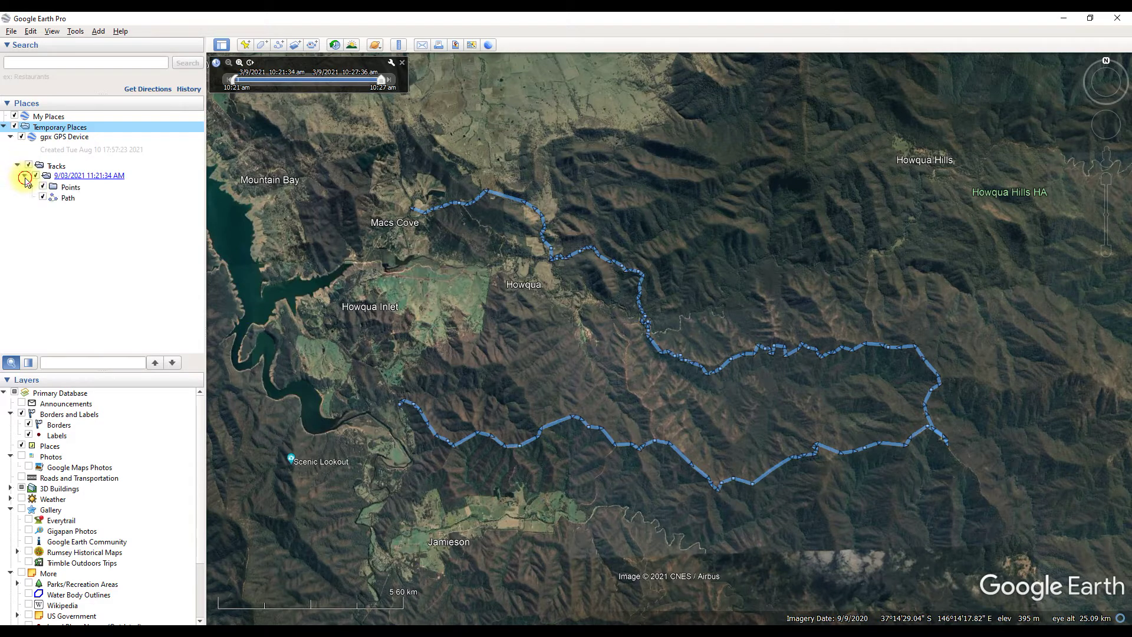
left_click(91, 201)
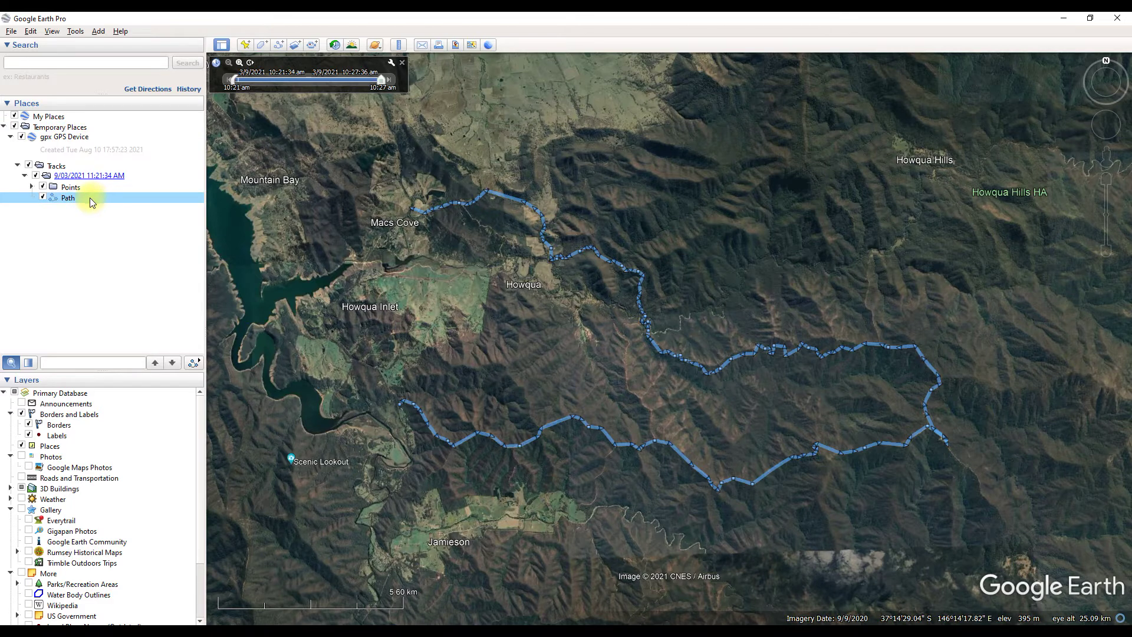
right_click(104, 197)
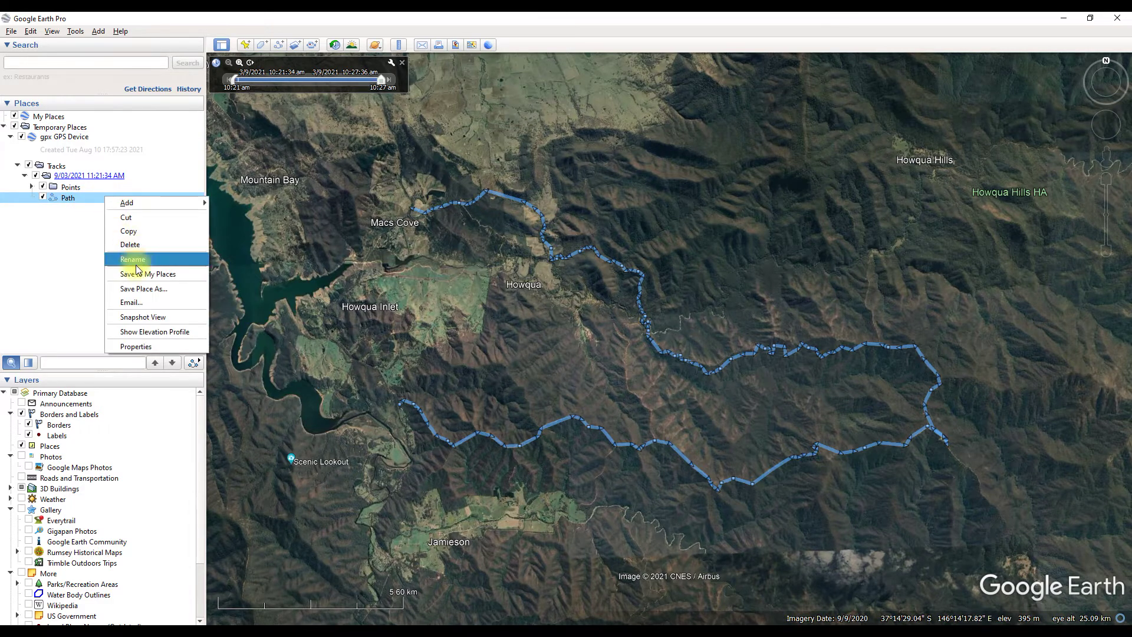
left_click(153, 333)
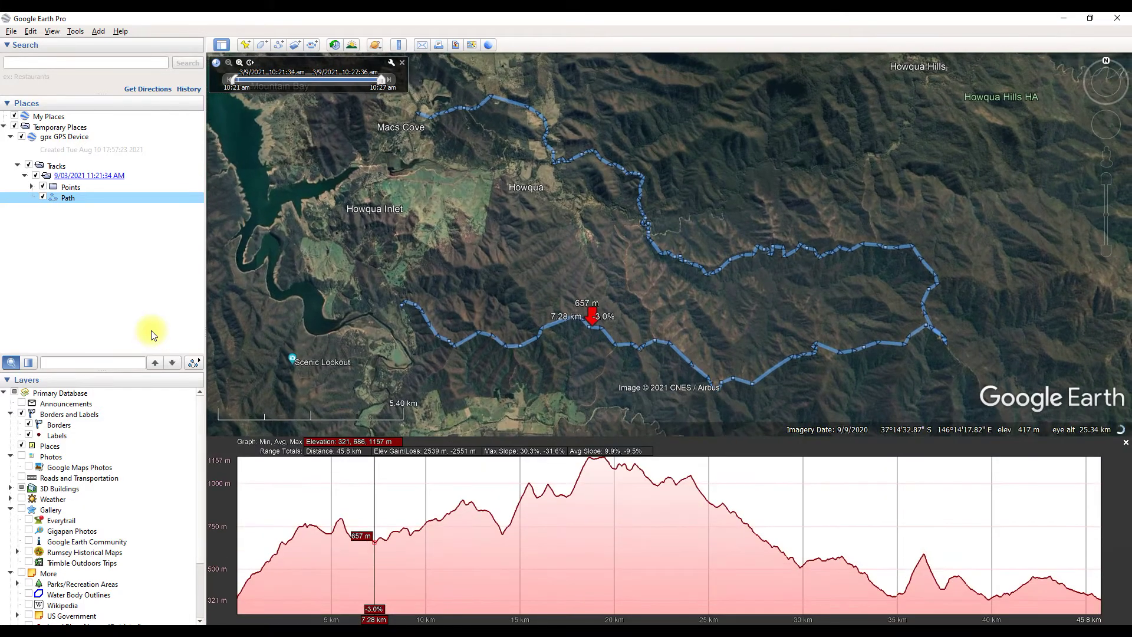
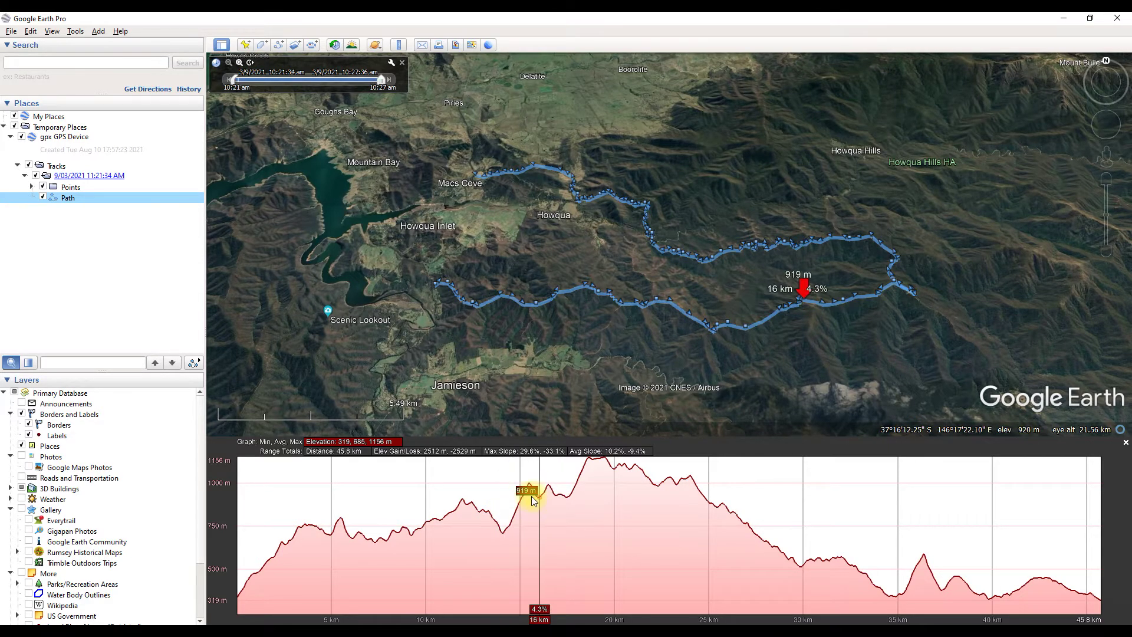
Measure two profile sections: the climb of about 1.4 km ending at 15.5 km, and the hill of about 2.1 km starting near 35.2 km.
left_click(504, 518)
left_click_drag(503, 514, 530, 514)
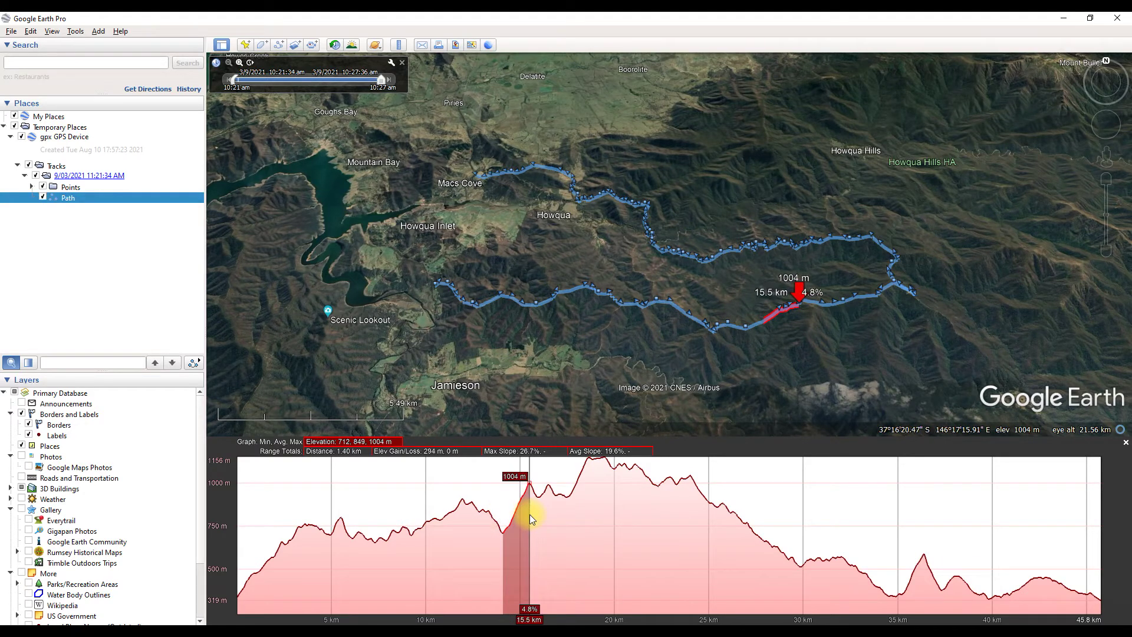
left_click_drag(529, 514, 530, 515)
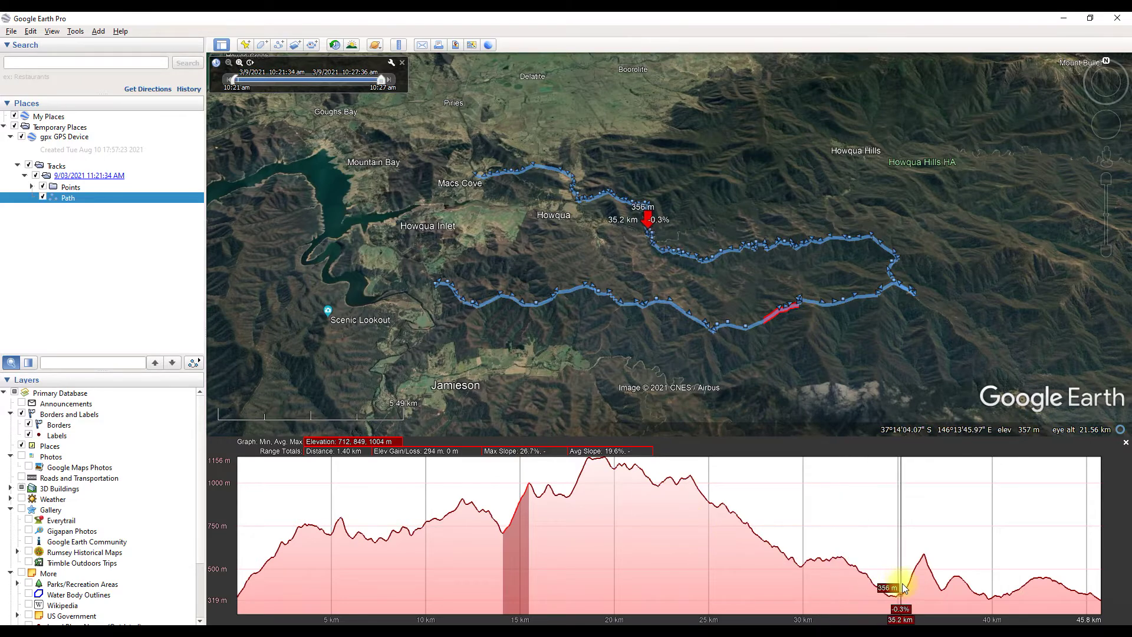
left_click_drag(902, 585, 944, 588)
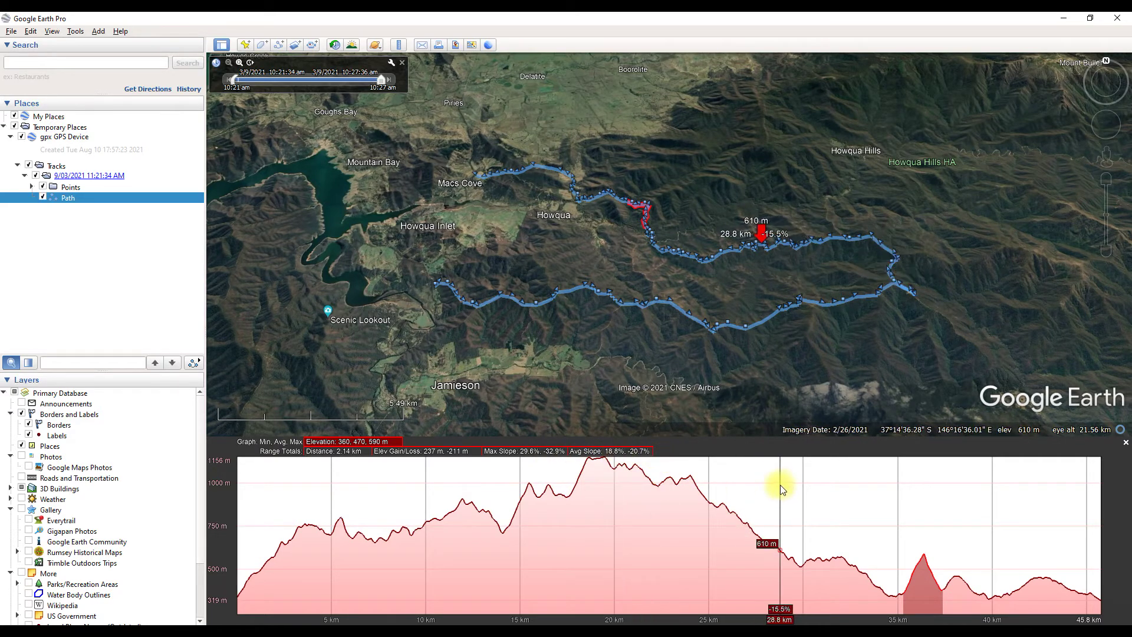
left_click(832, 501)
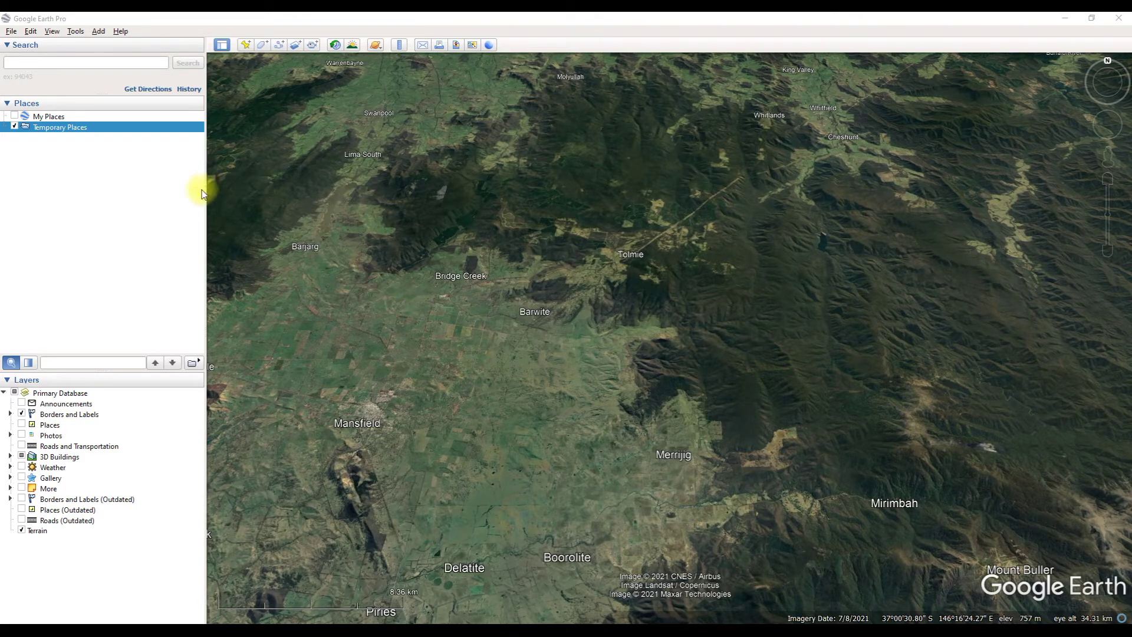
Import the track file Tolmie to Will Hovell and Tomahawk.plt through GPS import and acknowledge the load.
left_click(75, 31)
left_click(85, 74)
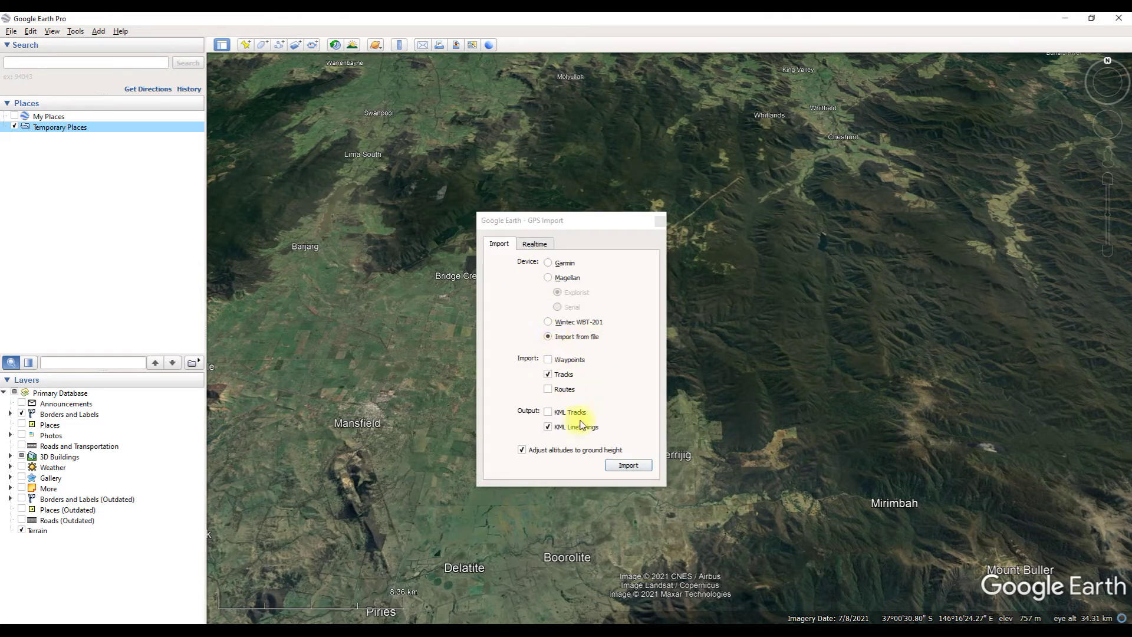
left_click(631, 468)
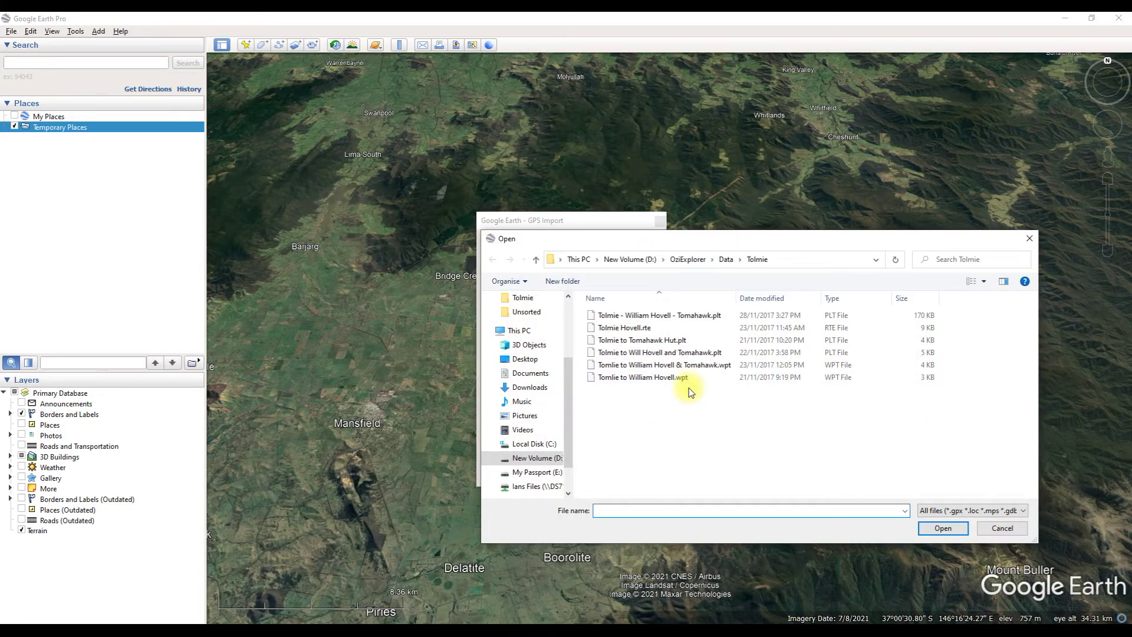
double_click(656, 353)
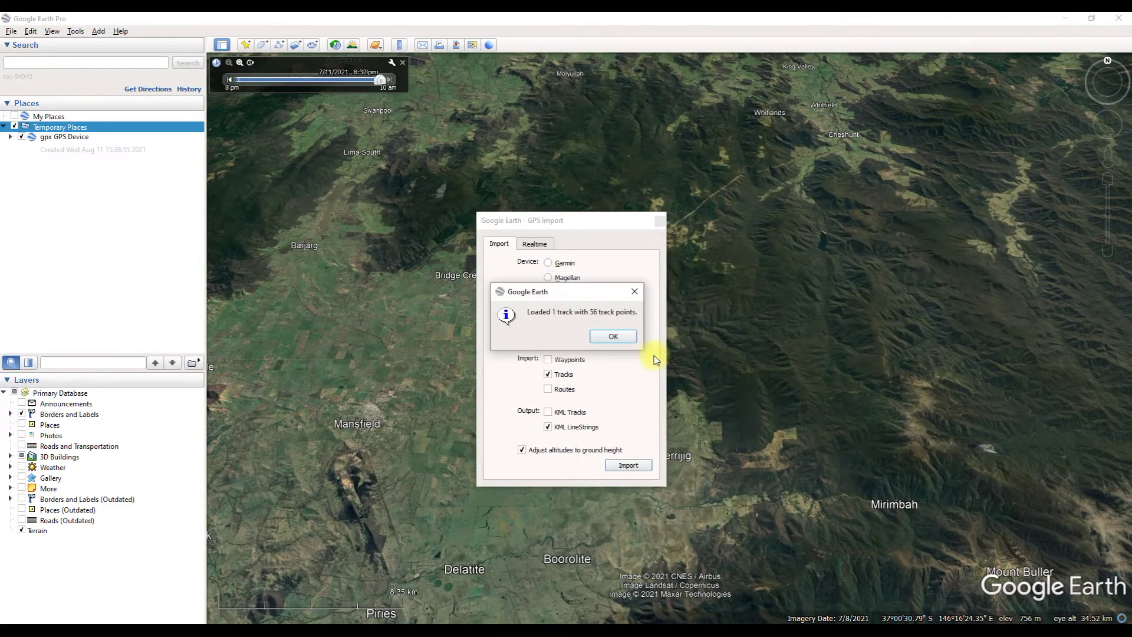
left_click(612, 336)
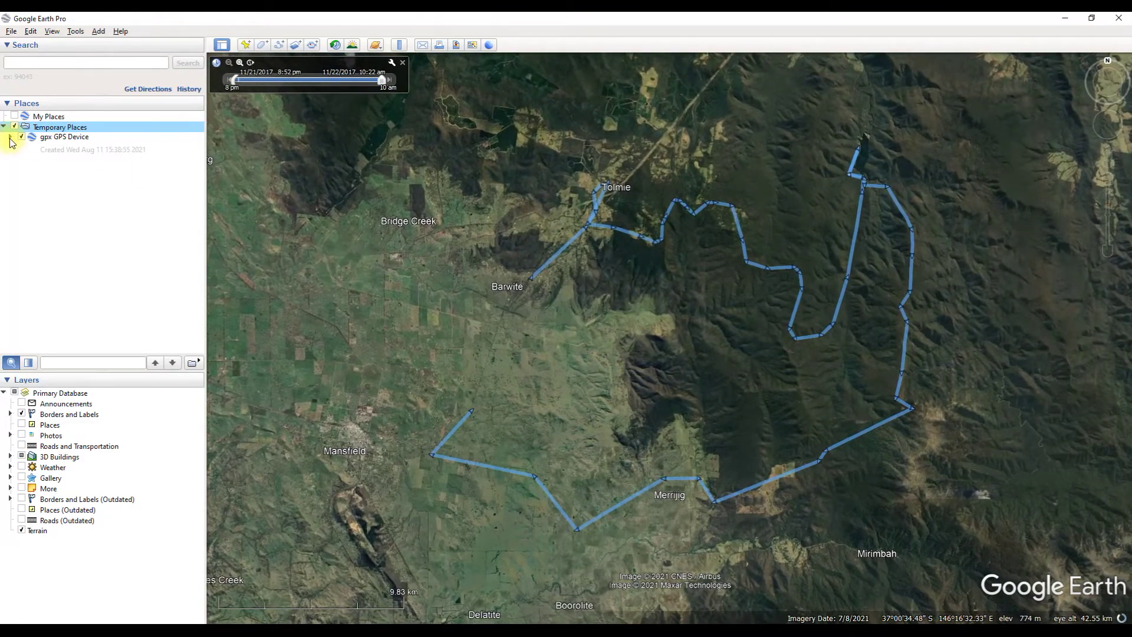
Expand the imported Tolmie to Will Hovell and Tomahawk track and show its path's elevation profile.
left_click(17, 166)
left_click(25, 176)
left_click(69, 200)
right_click(105, 202)
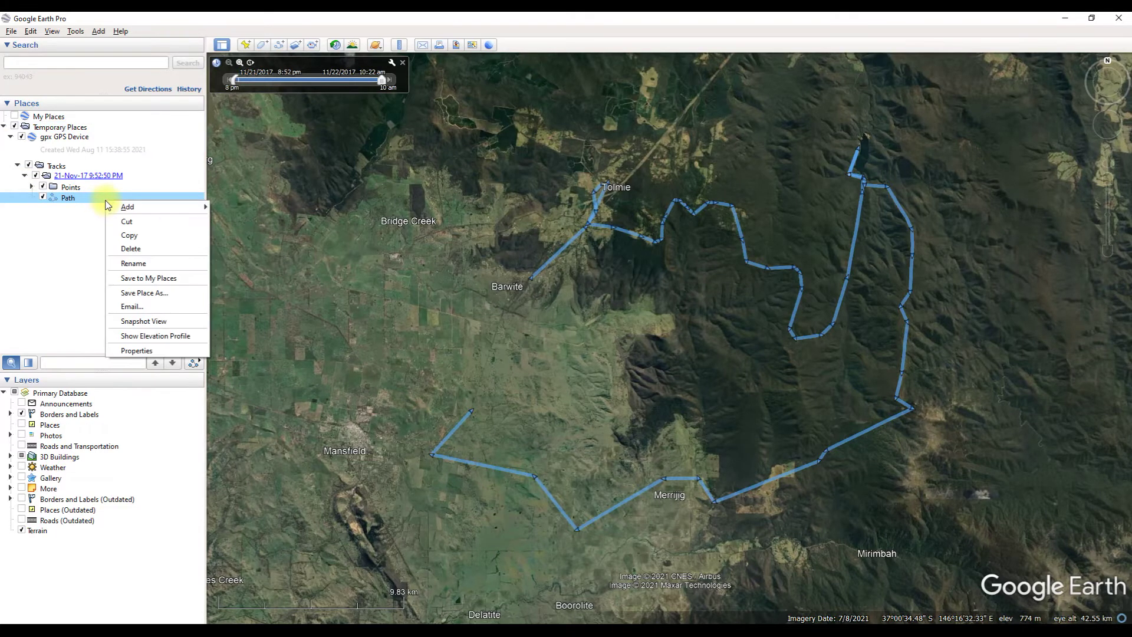
left_click(152, 336)
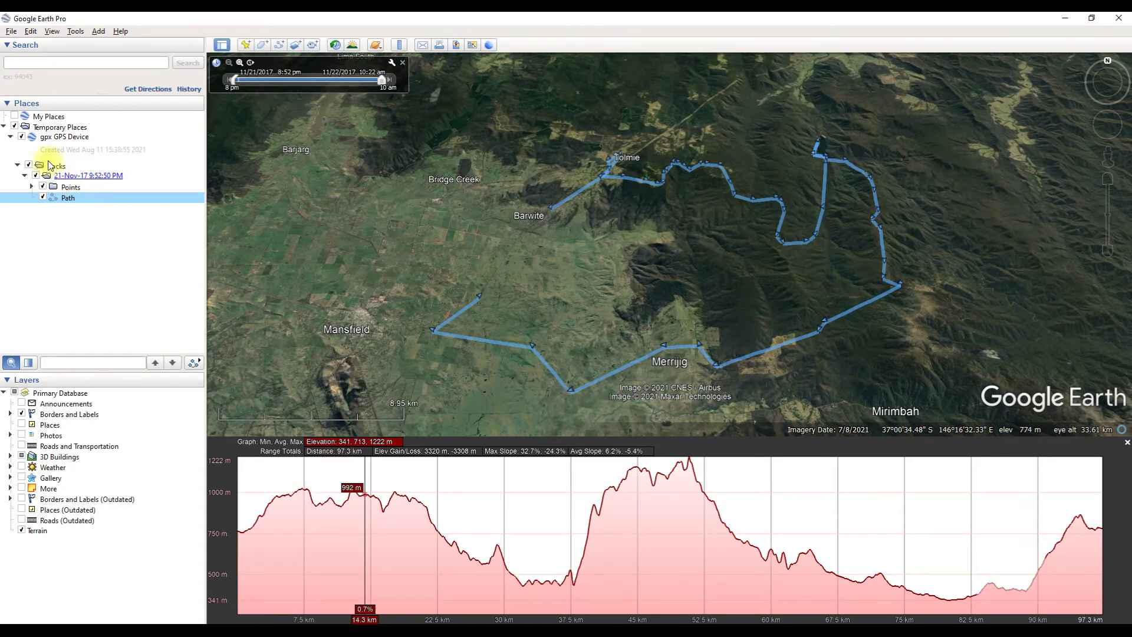
Delete the contents of Temporary Places and confirm the deletion.
right_click(60, 132)
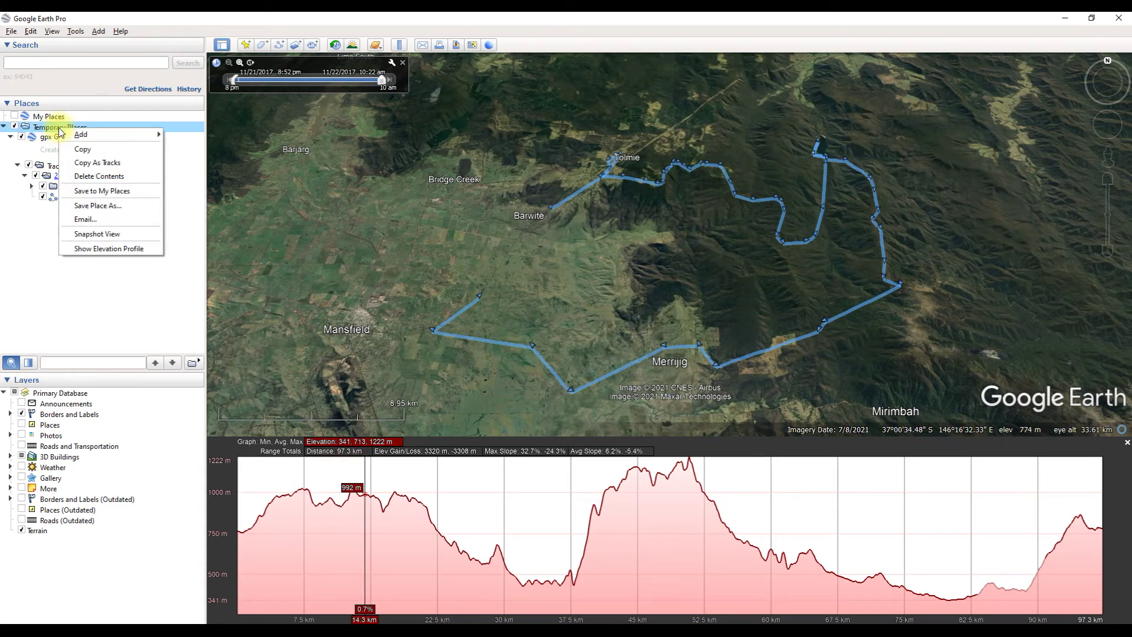
left_click(99, 177)
left_click(593, 334)
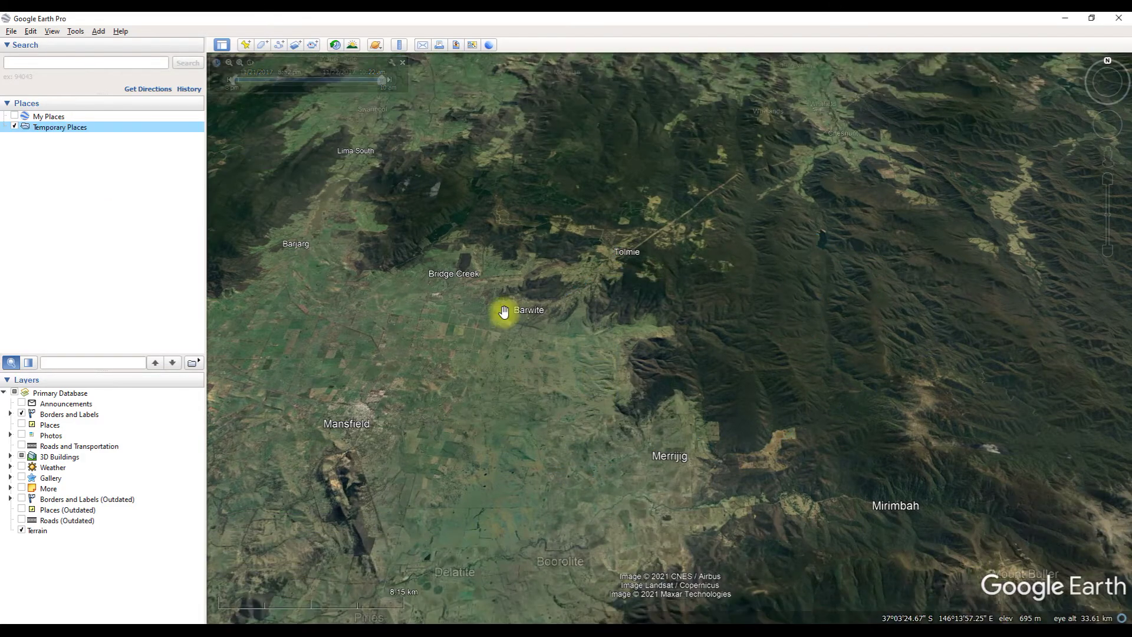
Import the recorded track file Tolmie - William Hovell - Tomahawk.plt through GPS import and acknowledge the load.
left_click(98, 31)
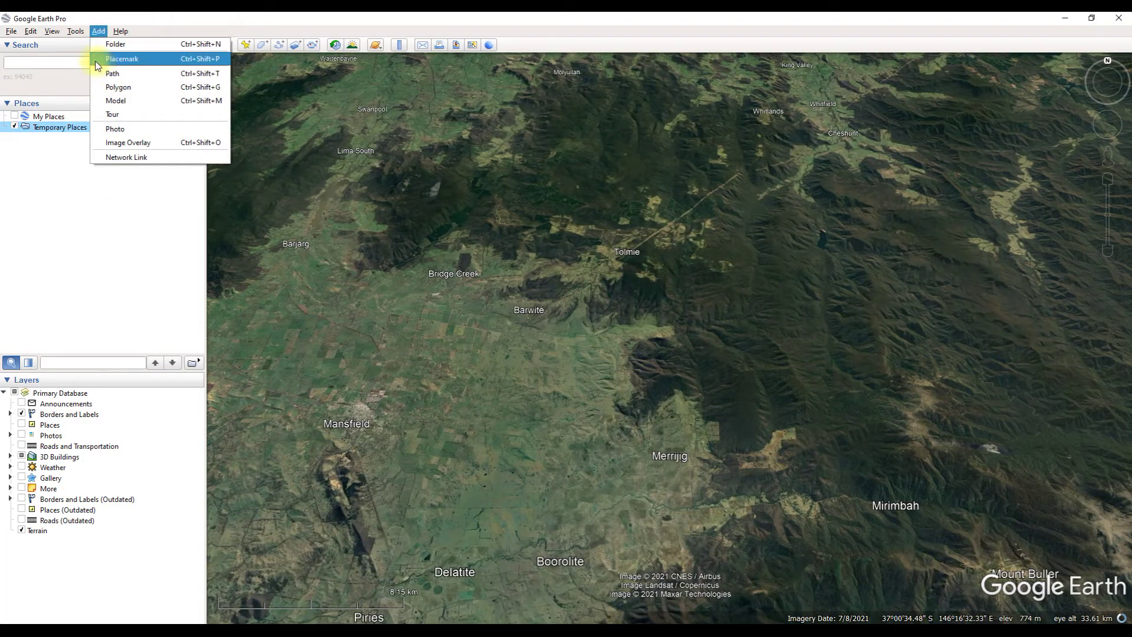
mouse_move(75, 31)
left_click(63, 72)
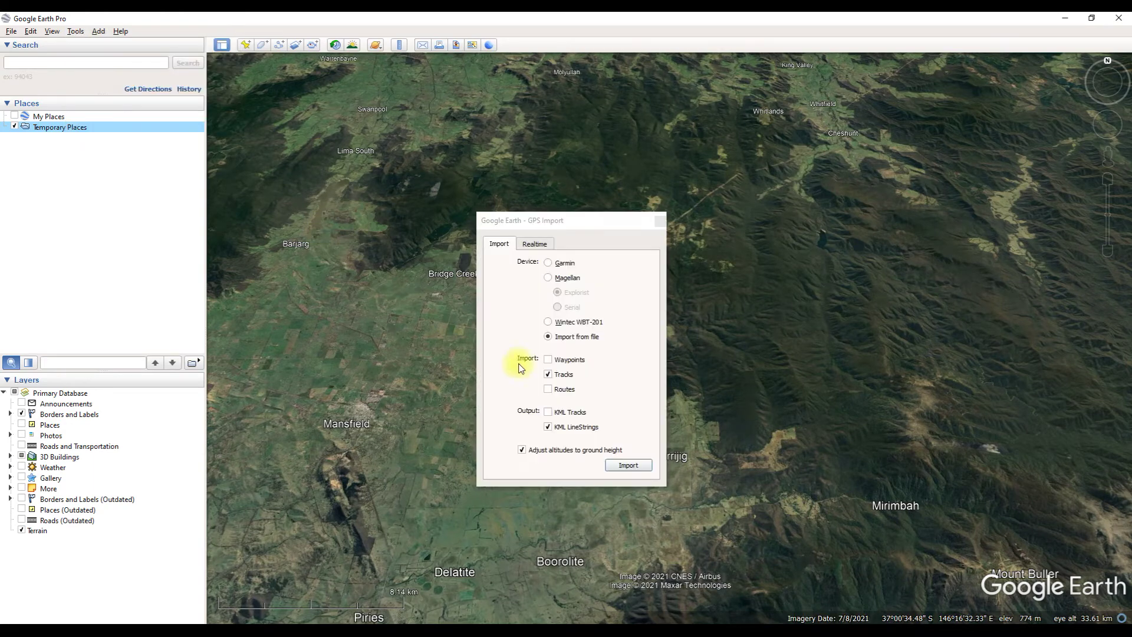
left_click(629, 466)
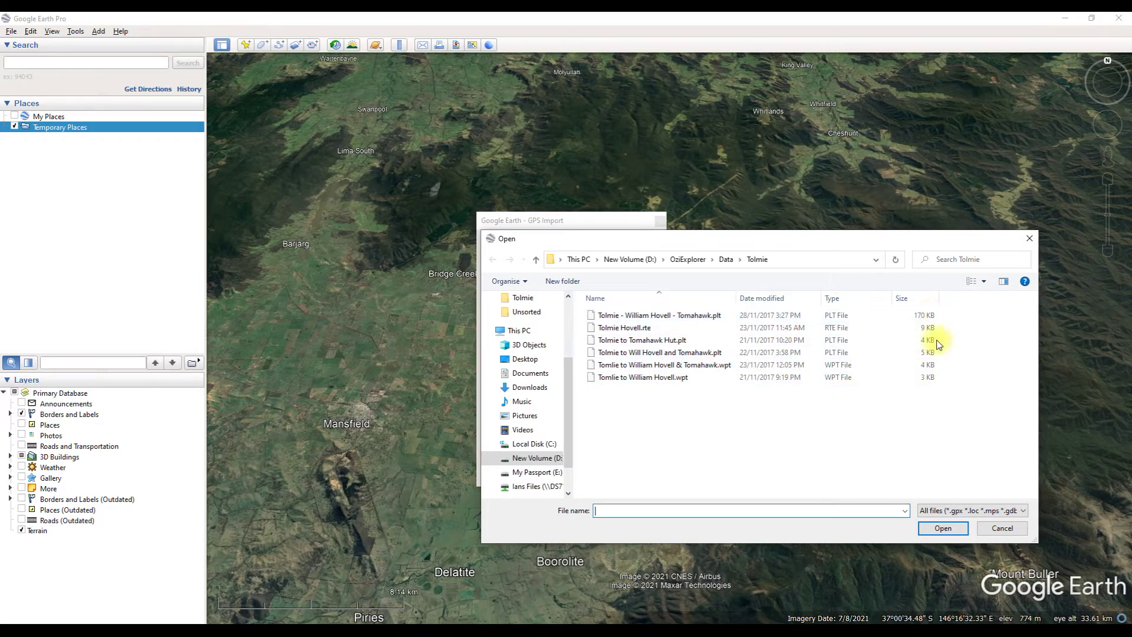
left_click(704, 319)
double_click(704, 319)
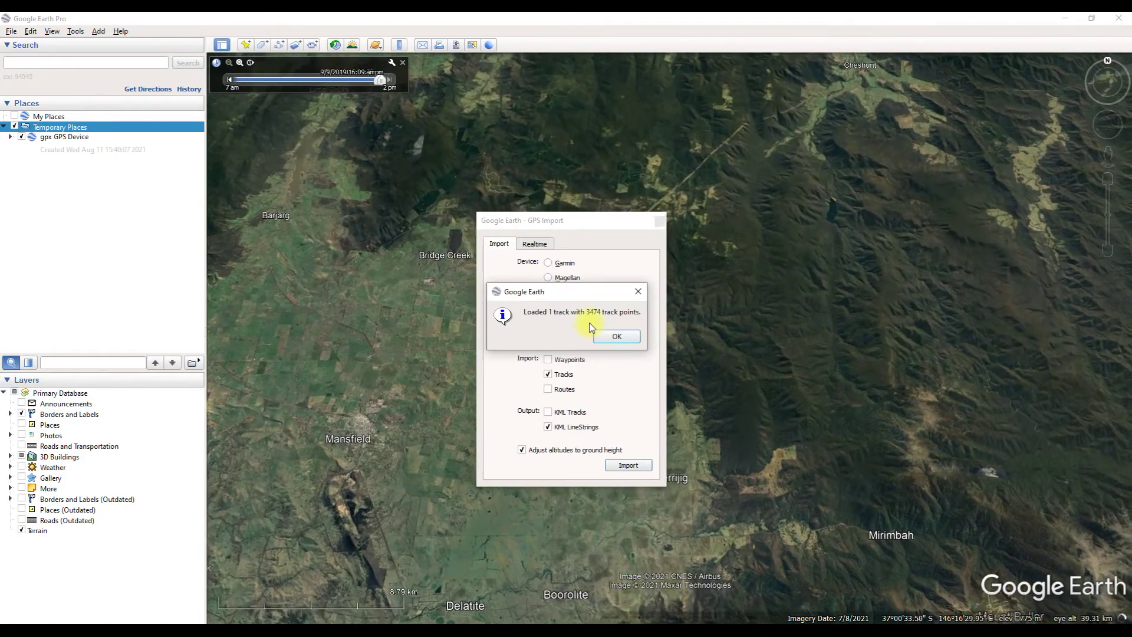
left_click(617, 337)
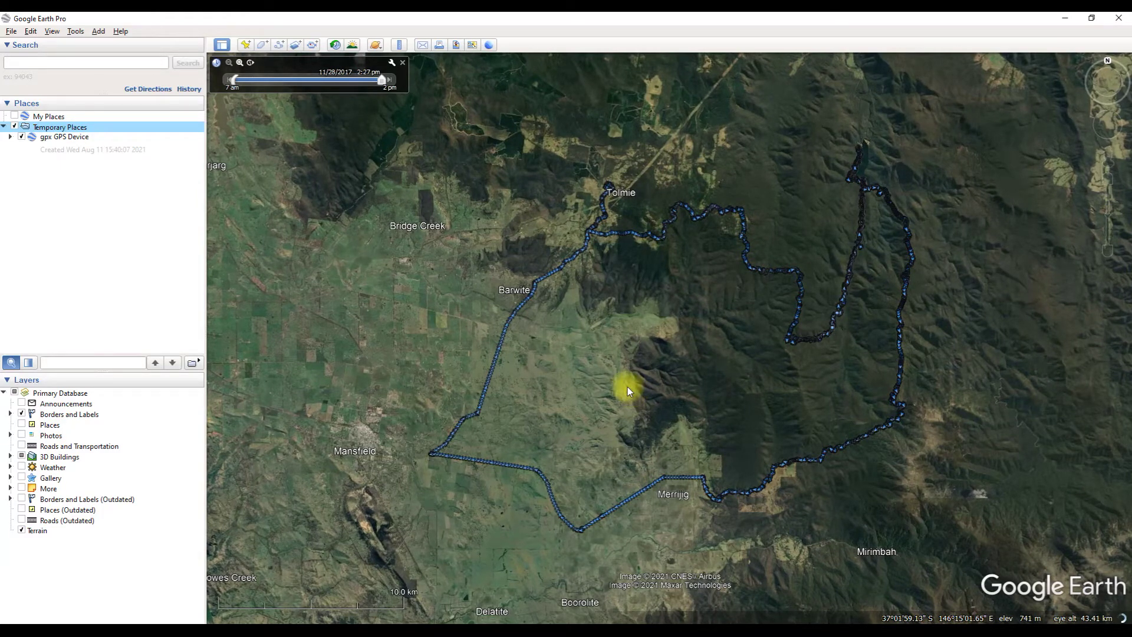
Expand the imported recorded track down to its path and show the path's elevation profile.
left_click(10, 136)
left_click(18, 166)
left_click(24, 176)
left_click(66, 198)
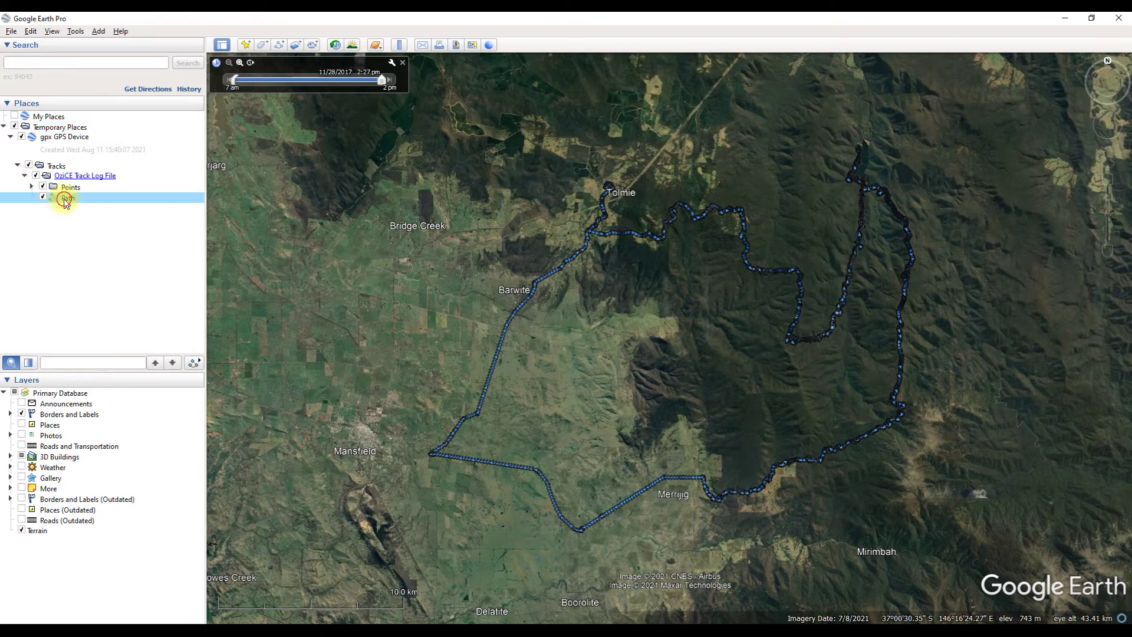
right_click(64, 199)
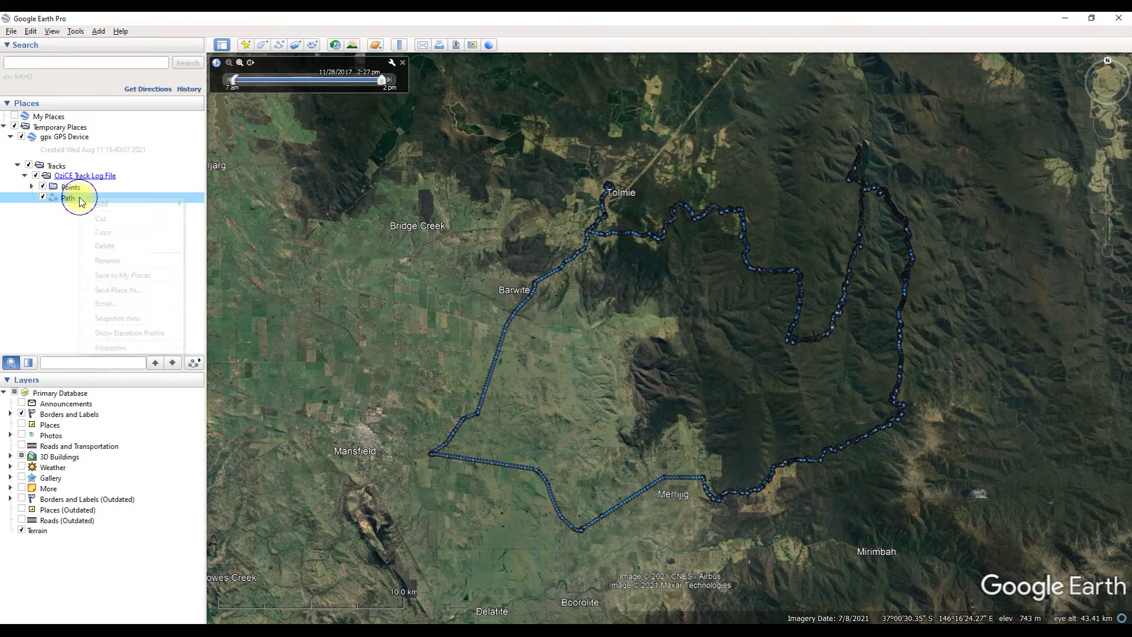
left_click(142, 336)
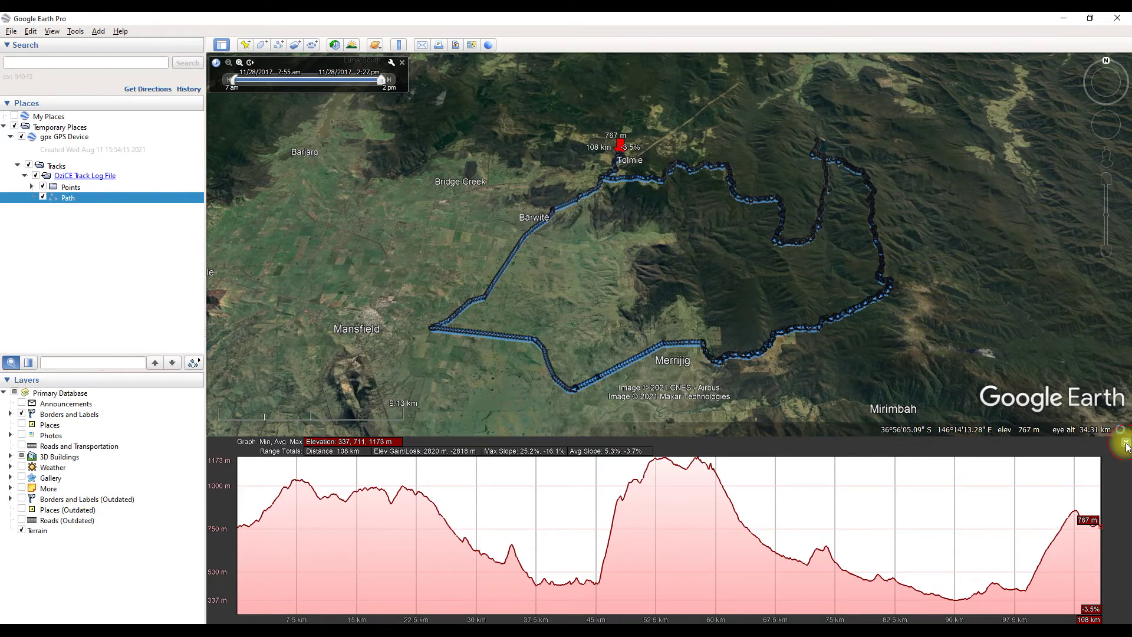
Replace the path's profile with the elevation and speed profile of the whole OziCE Track Log File folder, dismissing its information balloon.
left_click_drag(1114, 436, 1032, 540)
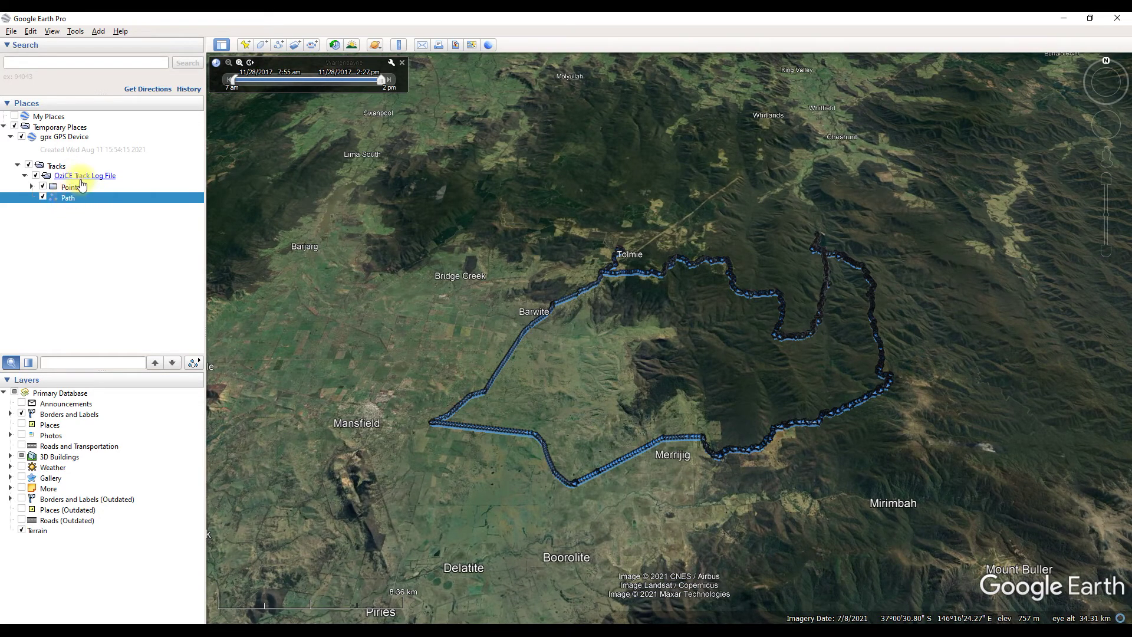
left_click(81, 177)
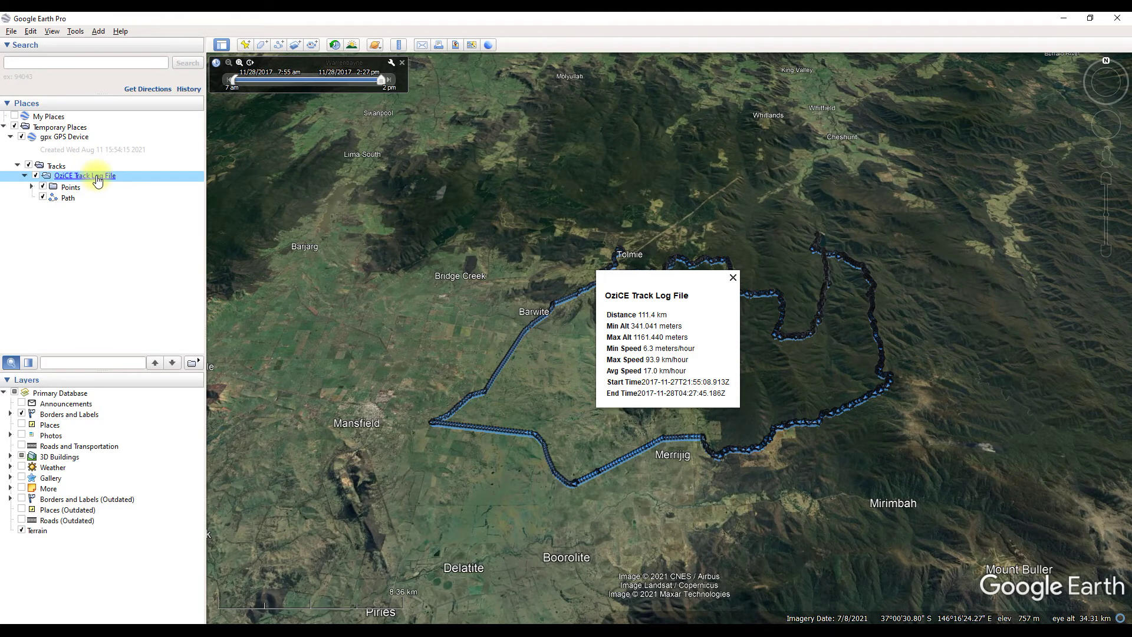
right_click(97, 181)
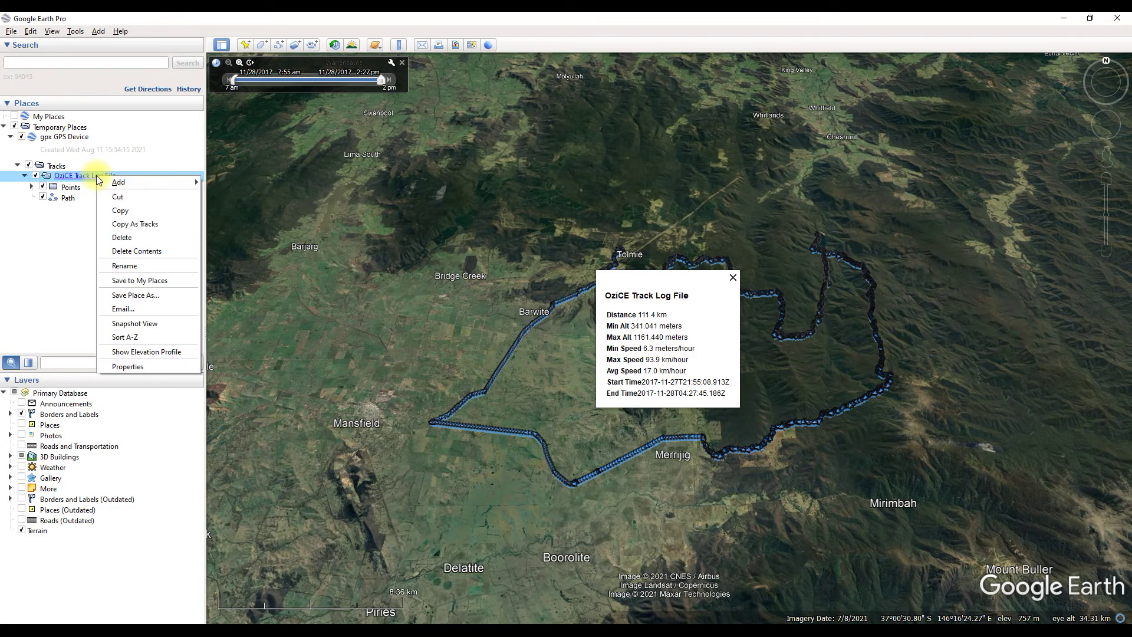
left_click(136, 352)
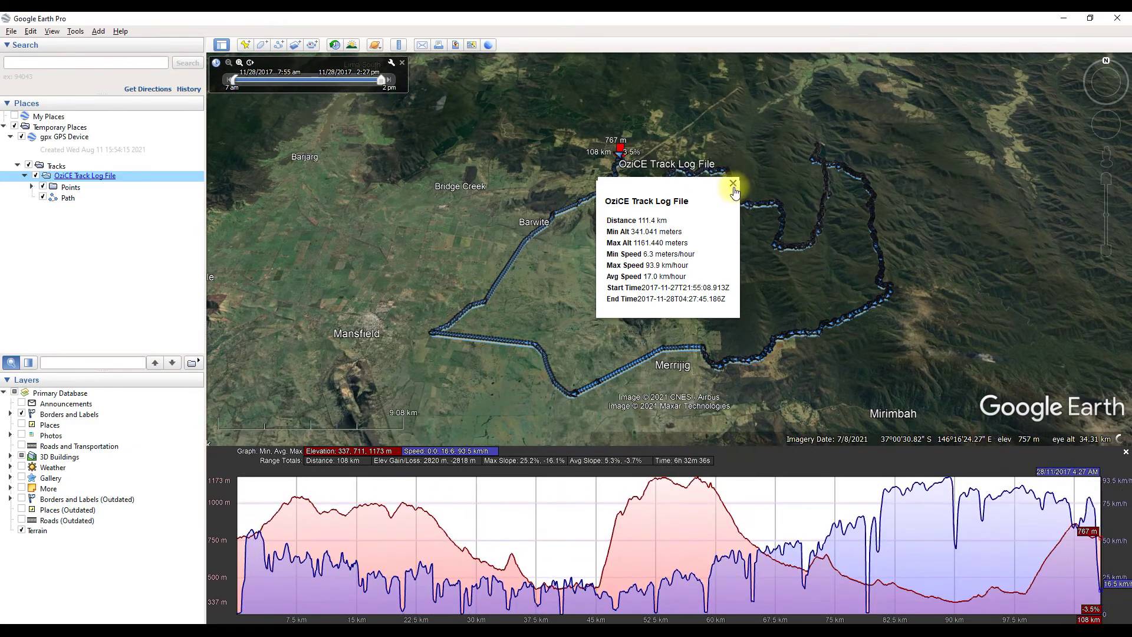
left_click(733, 215)
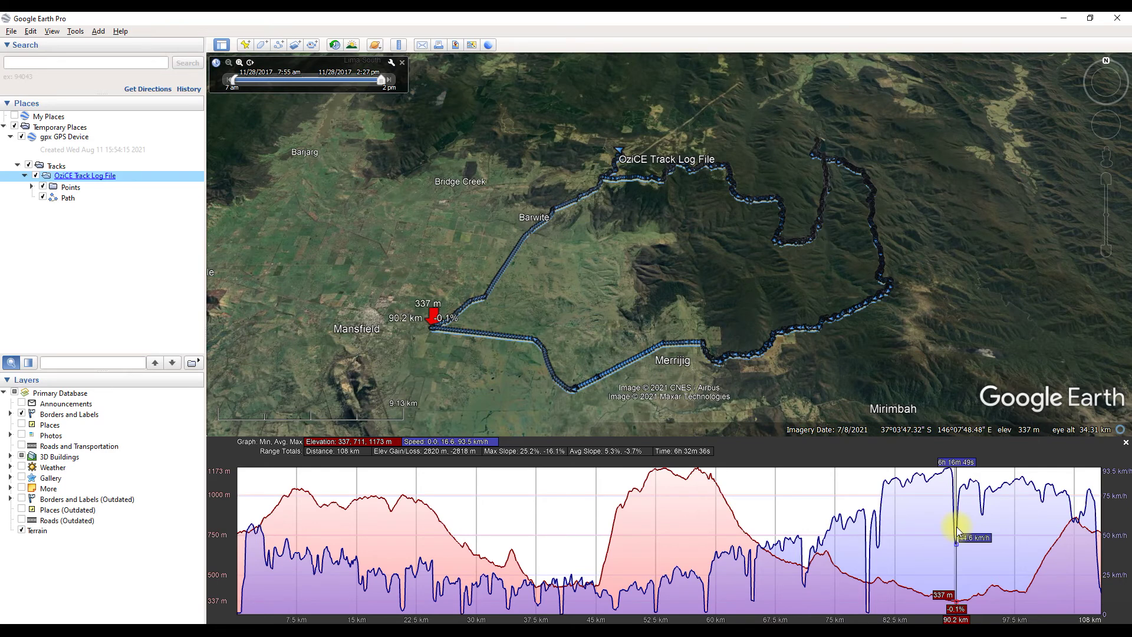
Close the combined elevation and speed graph and show the elevation profile of the track's path alone.
left_click(1126, 443)
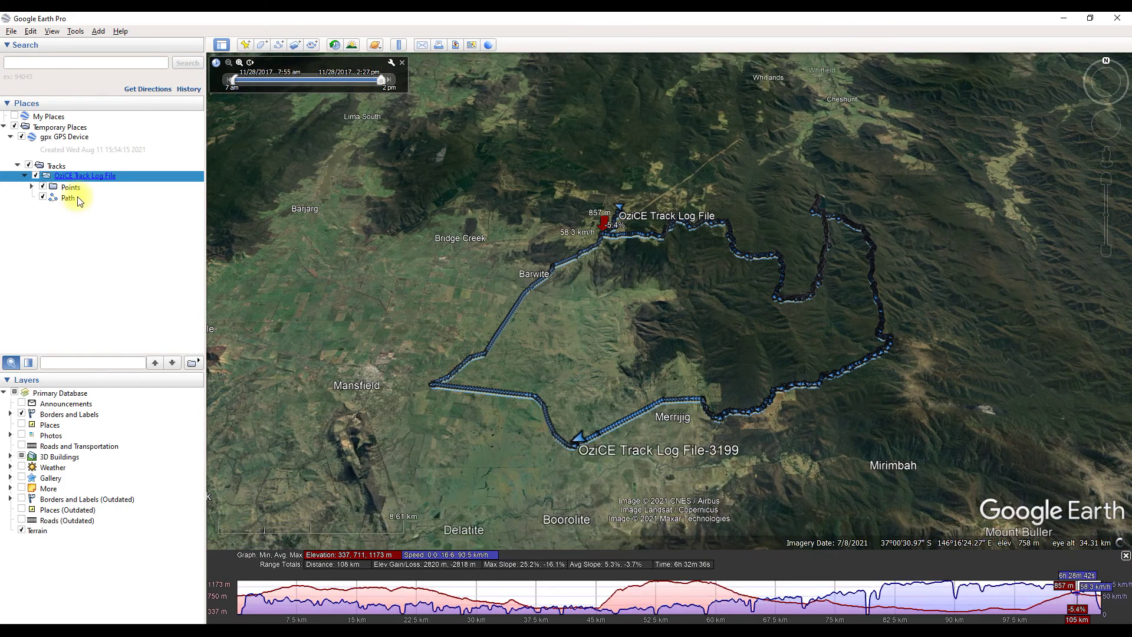
left_click(73, 197)
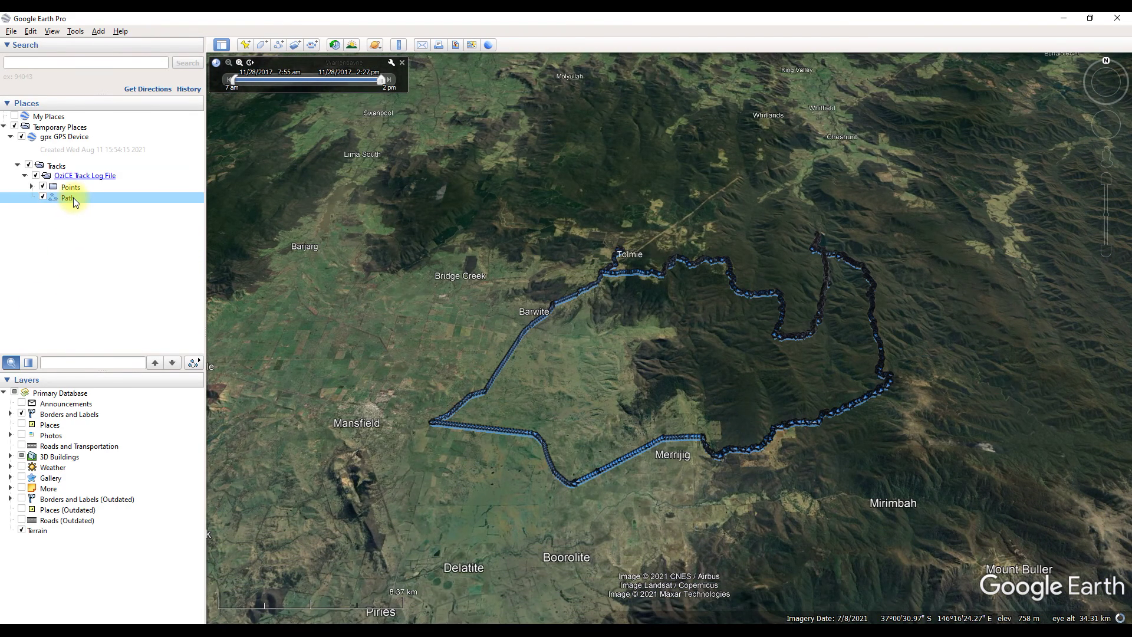
right_click(73, 197)
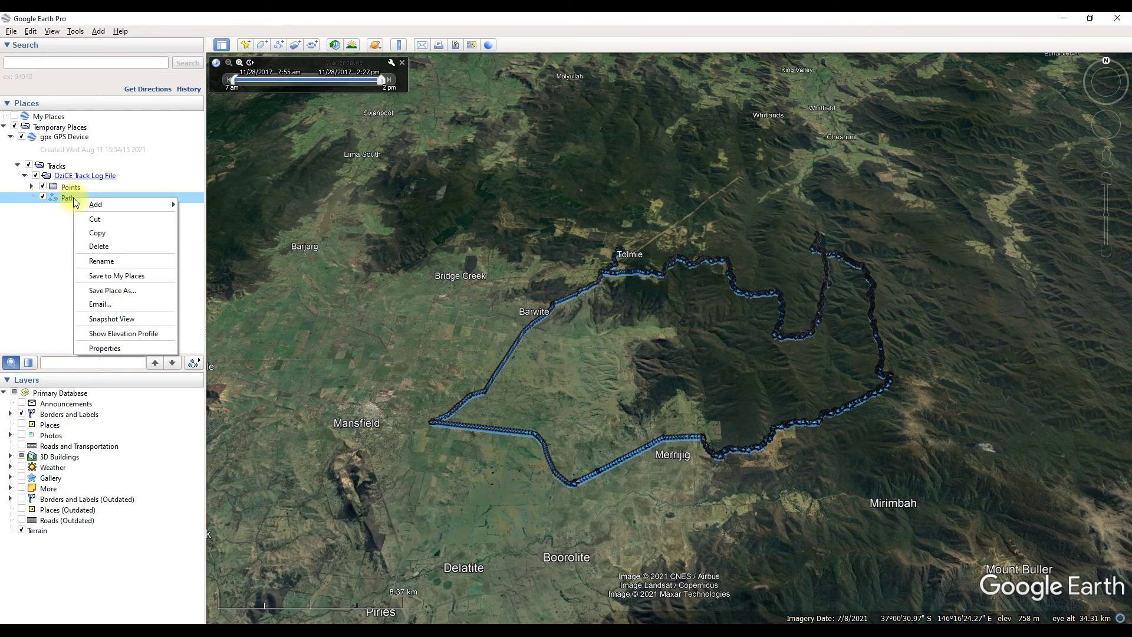
left_click(114, 333)
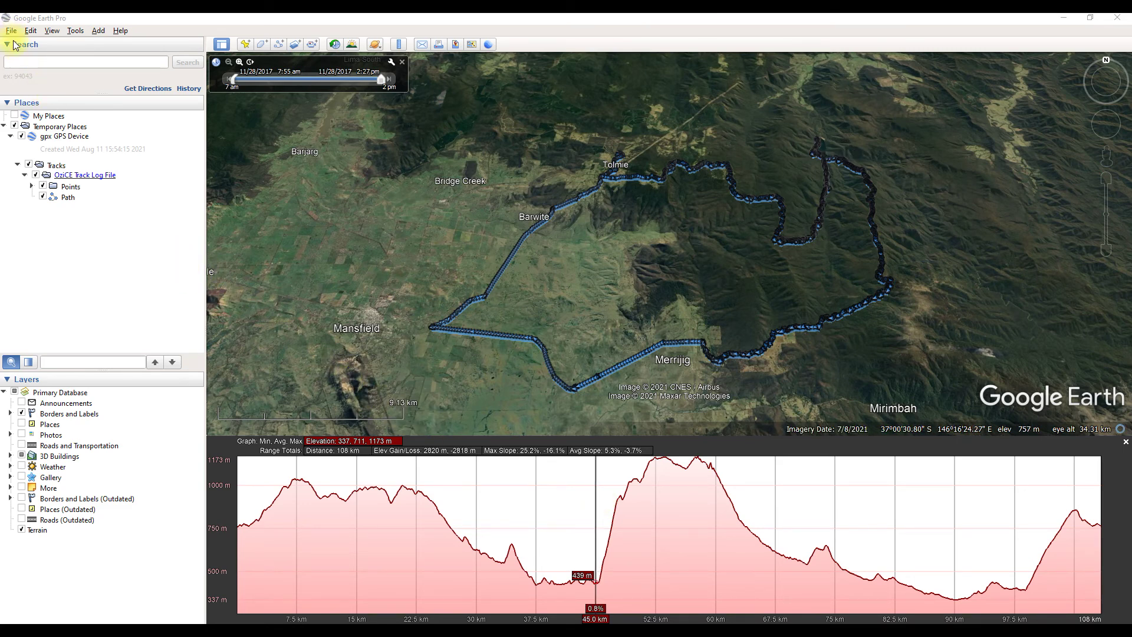
left_click(59, 166)
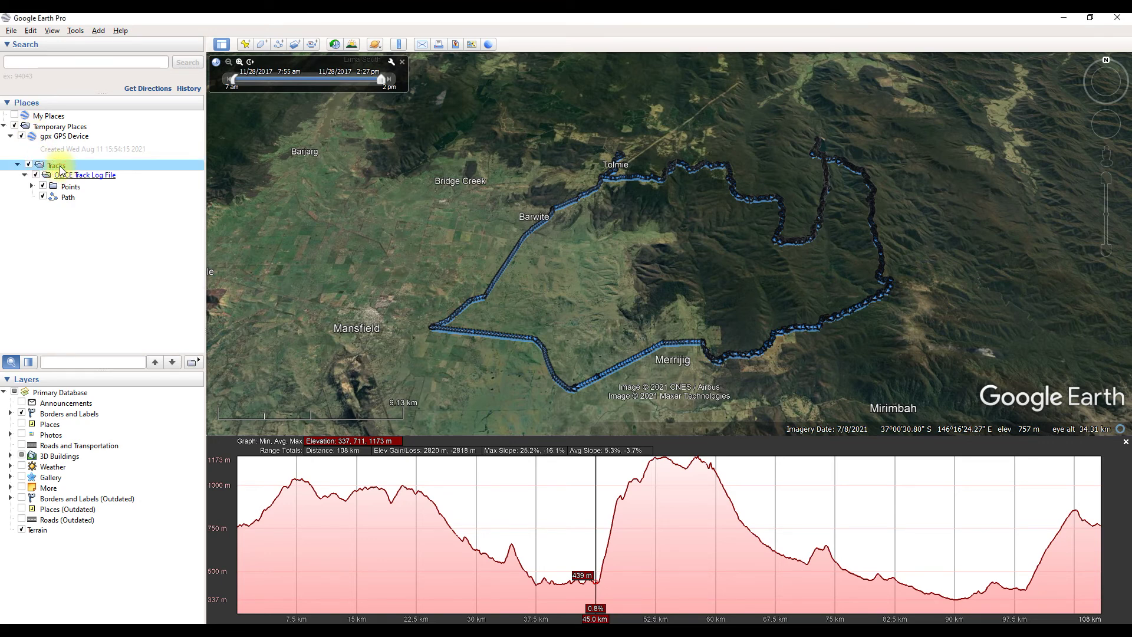
right_click(62, 170)
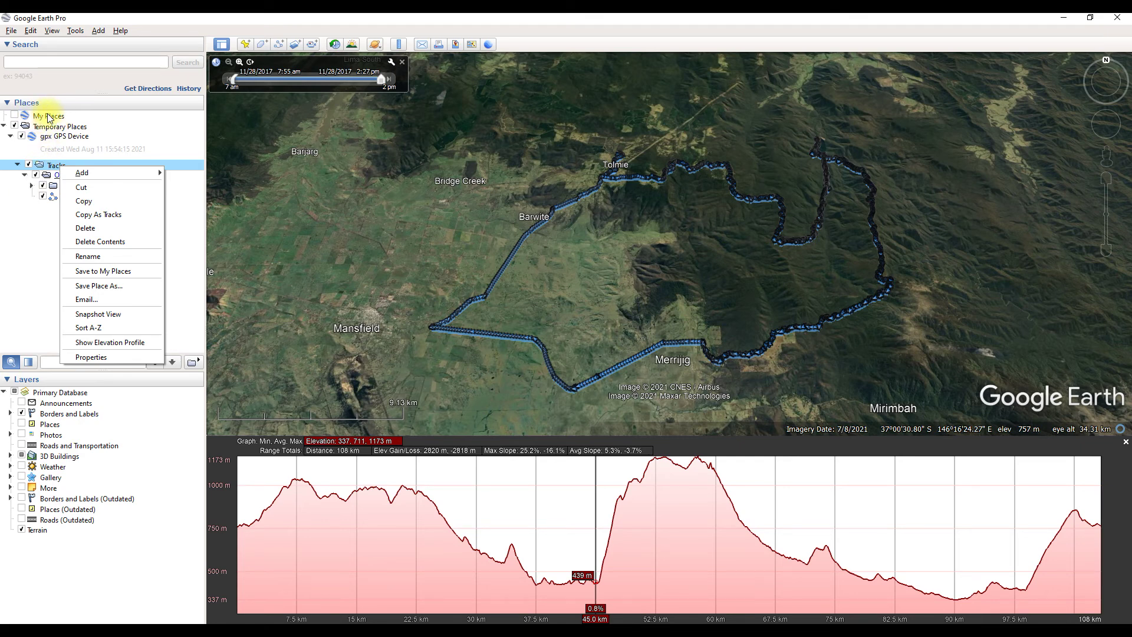
left_click(115, 286)
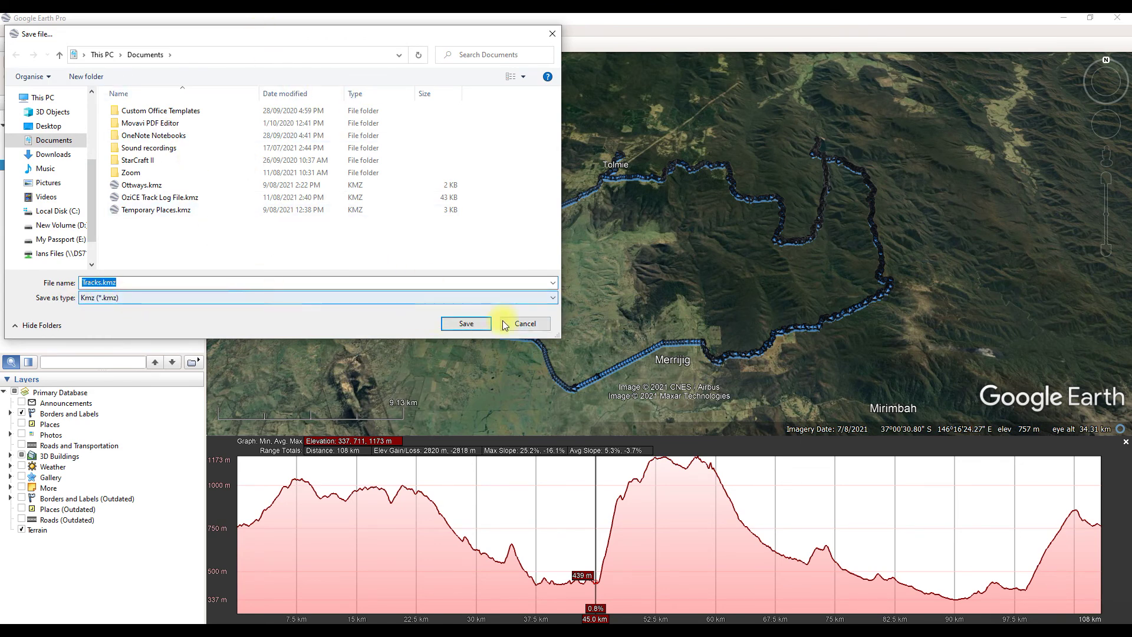
left_click(525, 323)
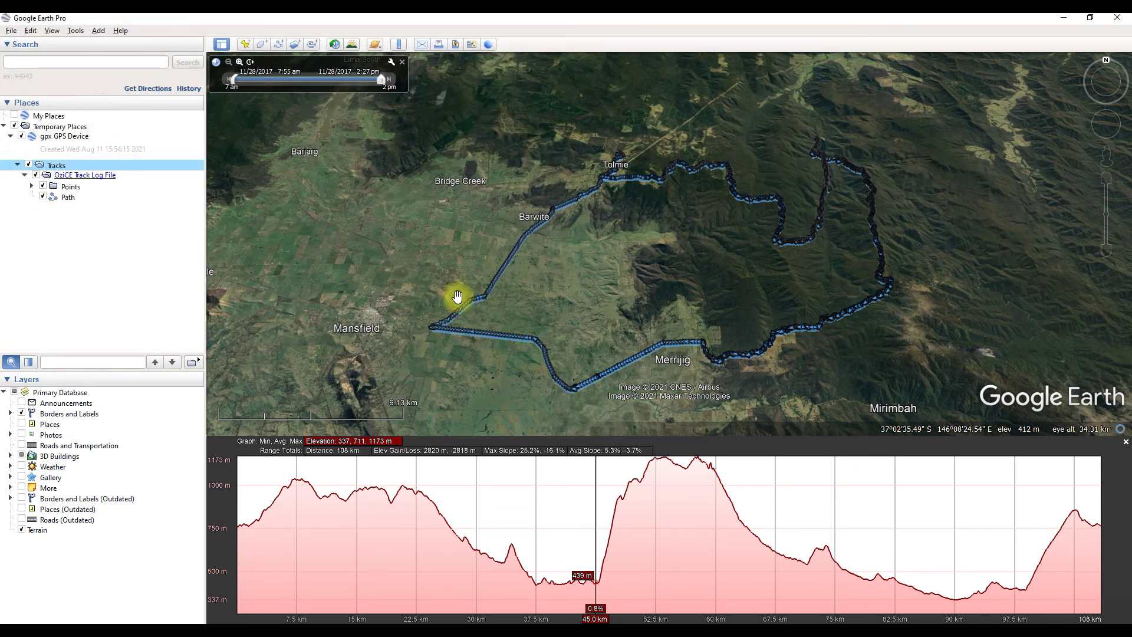
Bring up the available actions for the Tracks folder.
right_click(58, 166)
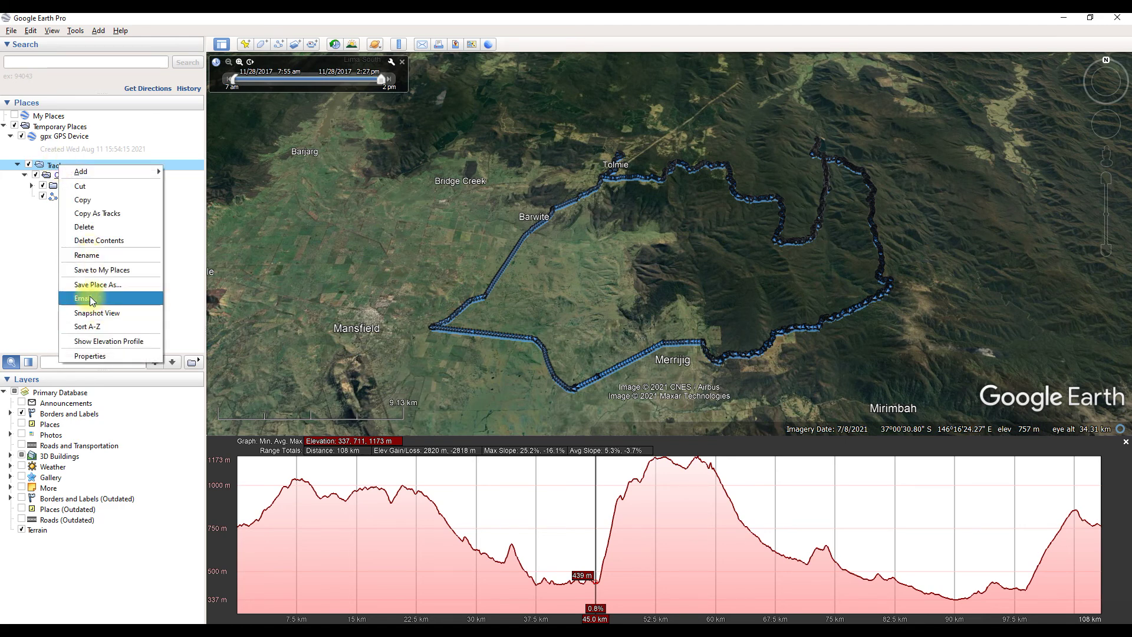